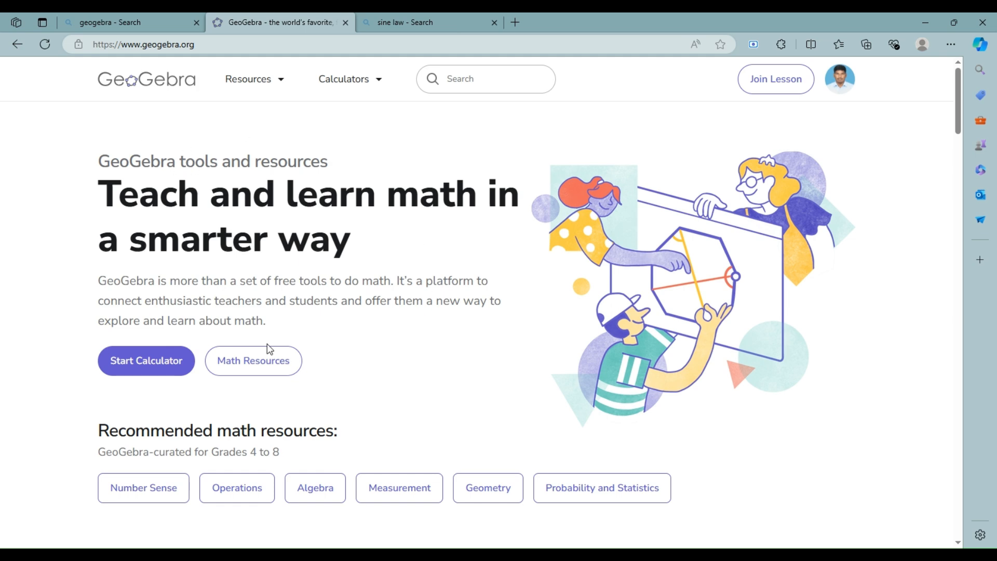
- Open the GeoGebra Geometry calculator and draw a triangle with vertices A, B and C using the Polygon tool
click(377, 83)
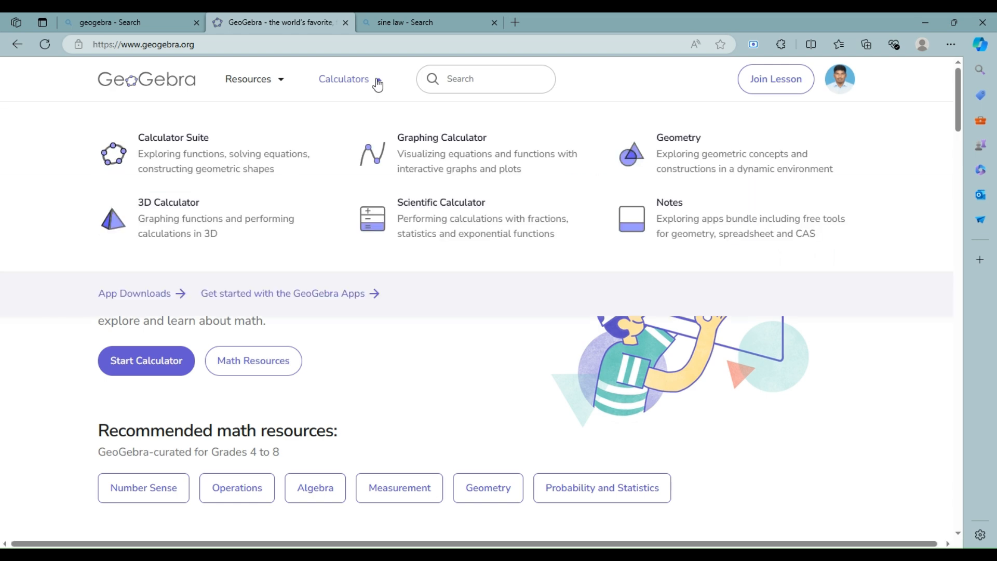
click(680, 146)
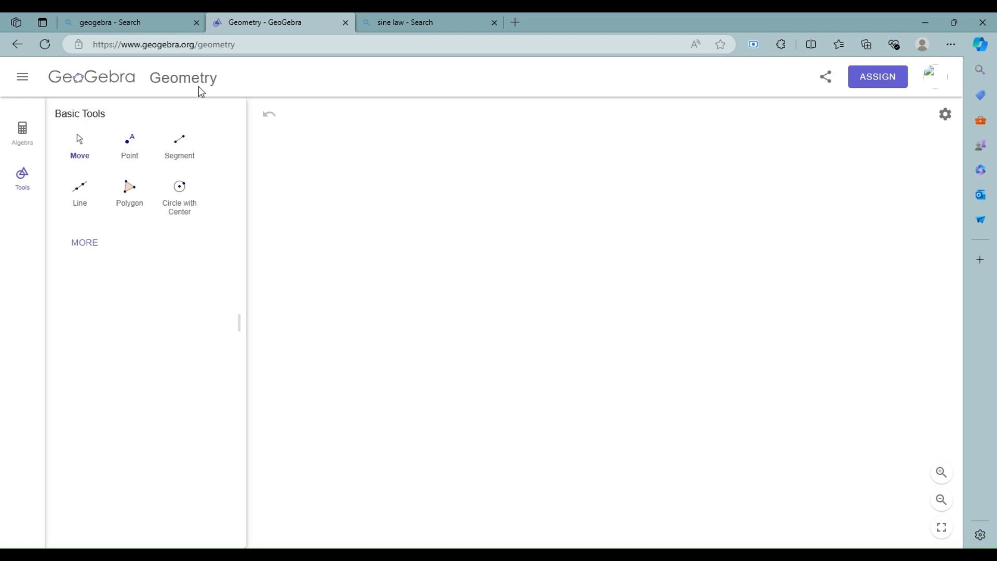
click(129, 195)
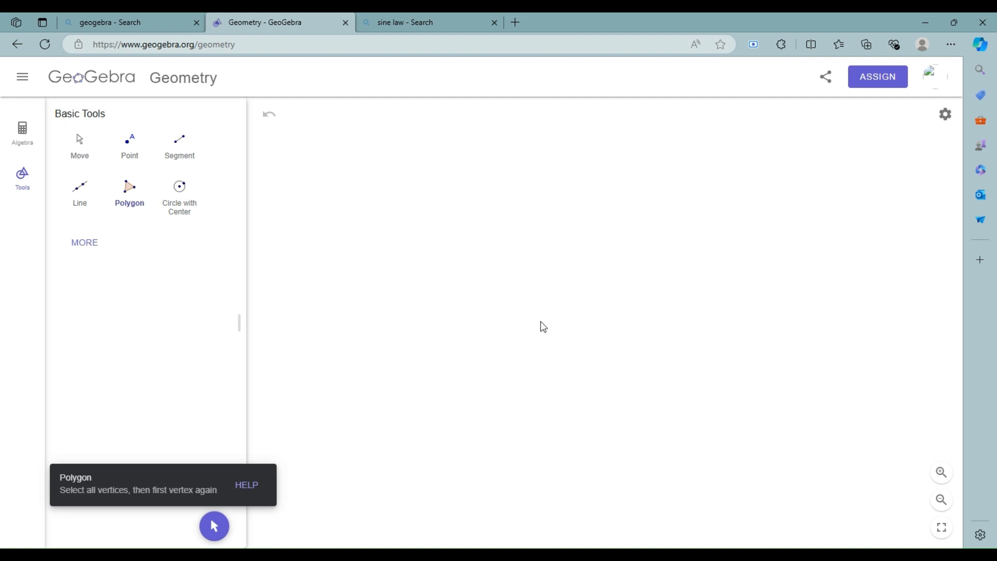
click(539, 201)
click(437, 339)
click(663, 351)
click(540, 202)
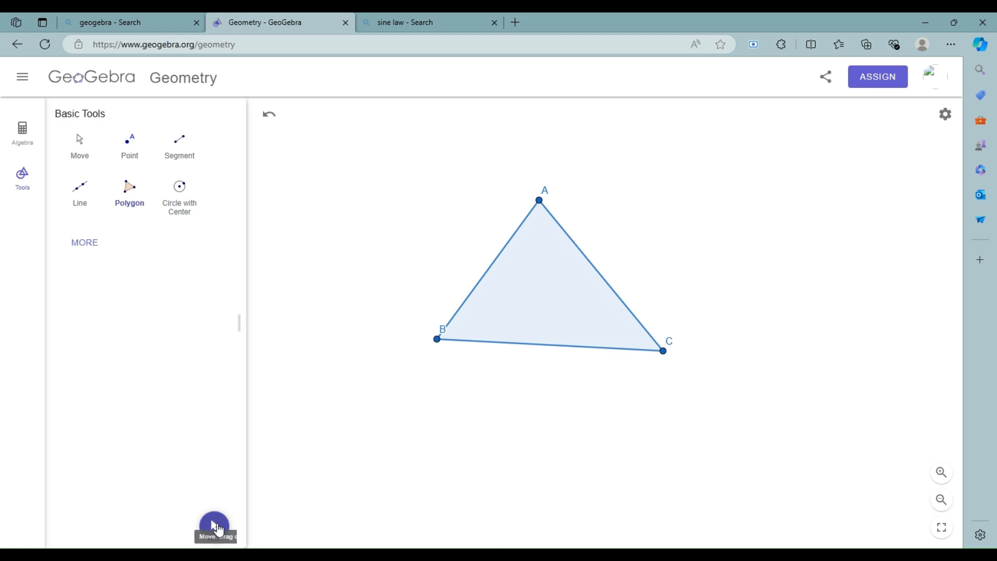
- Enlarge the triangle by moving vertices B and C outward and slightly down
click(211, 529)
drag(436, 339, 405, 357)
drag(667, 355, 688, 366)
click(718, 307)
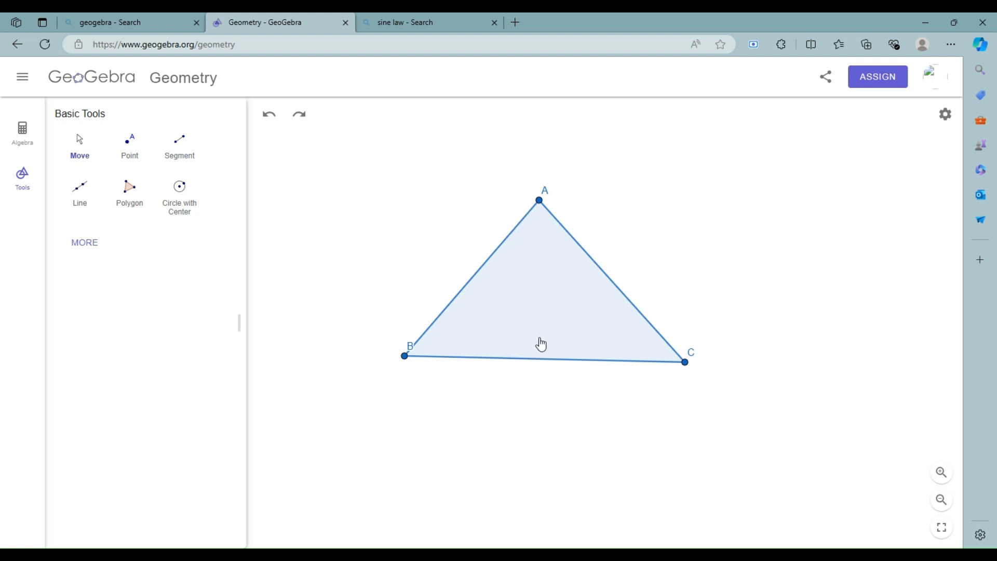
- Measure all interior angles of the triangle with the Angle tool and show the algebra list of its objects
click(86, 244)
scroll(78, 437, down, 1)
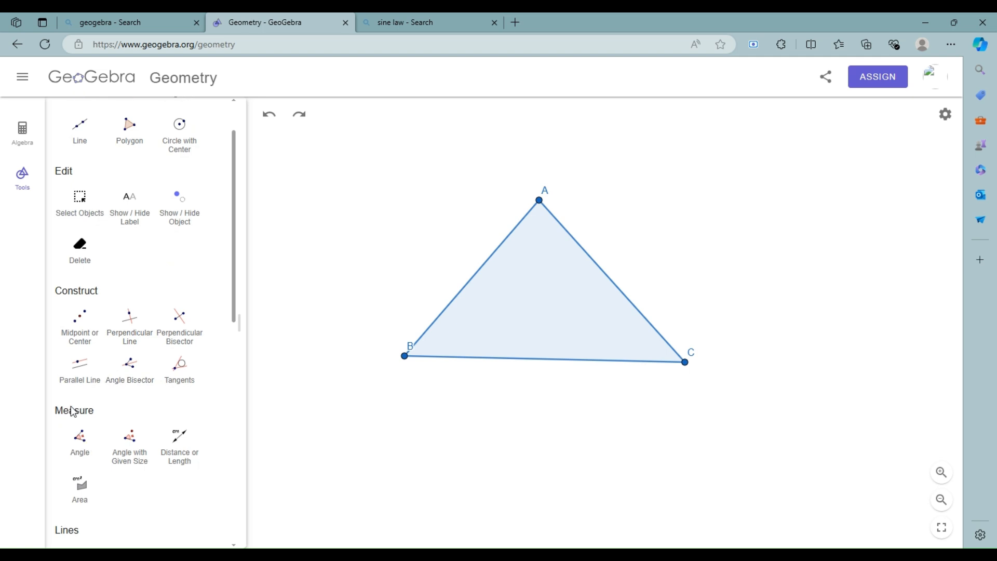
click(80, 450)
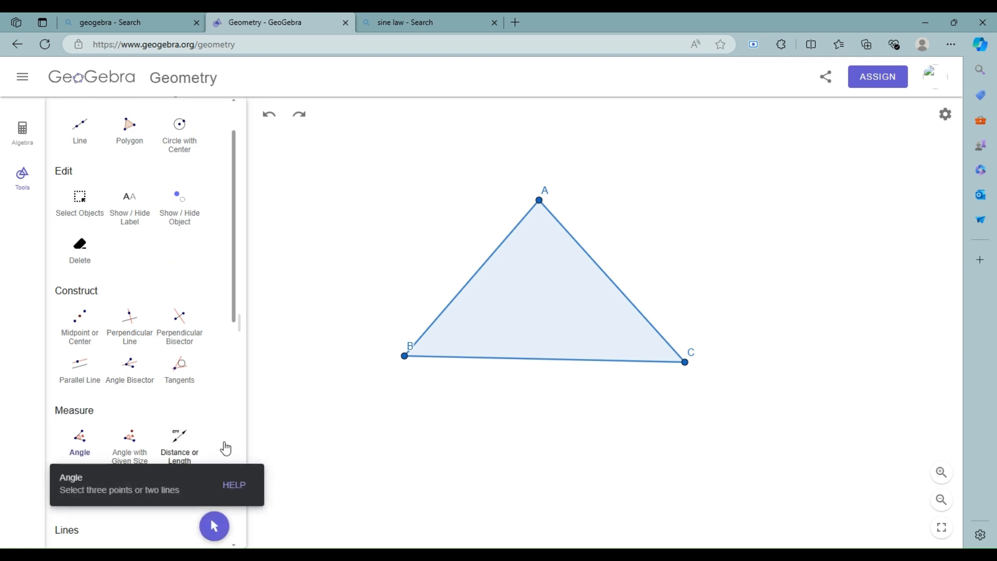
click(547, 303)
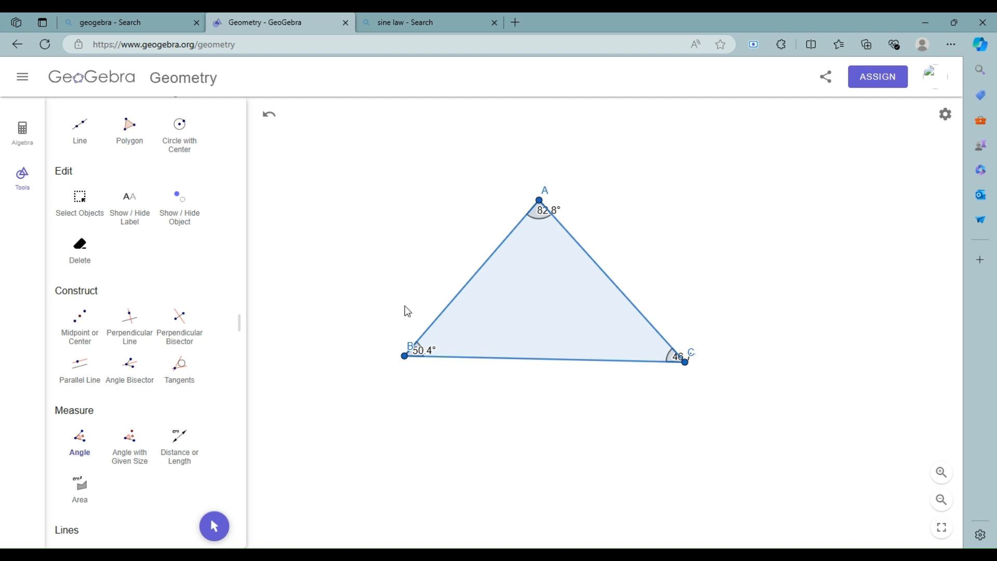
click(22, 132)
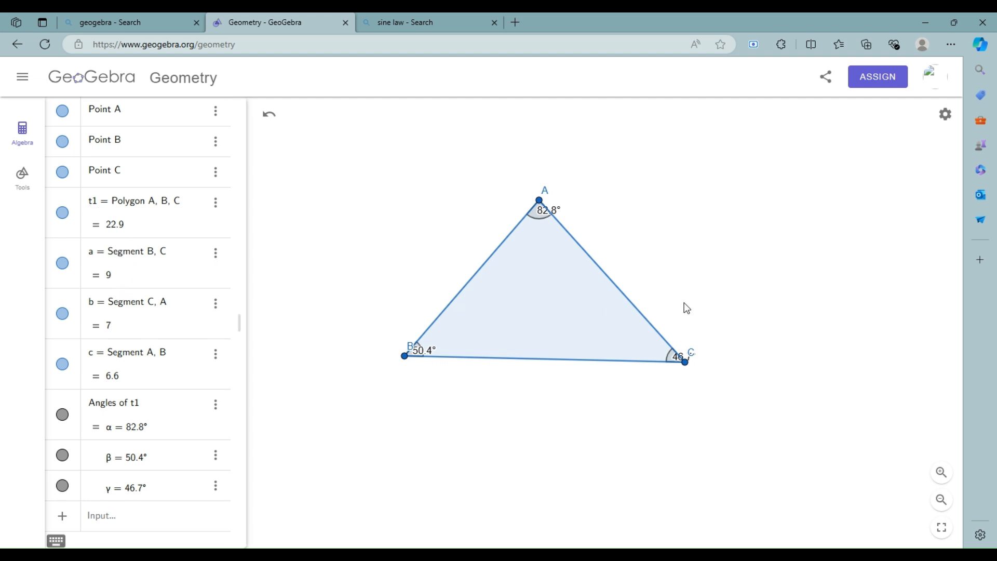
scroll(116, 375, down, 1)
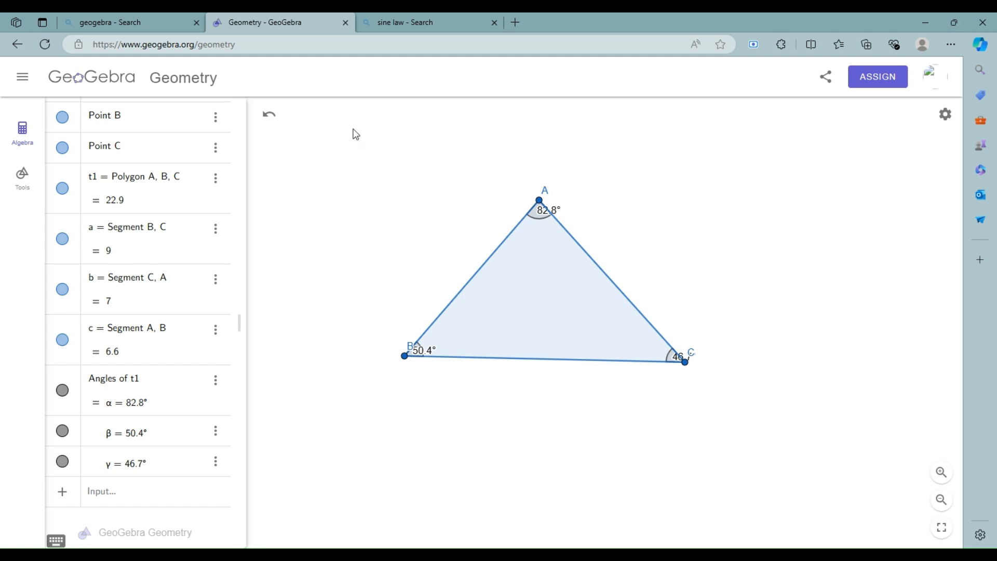
drag(349, 131, 761, 431)
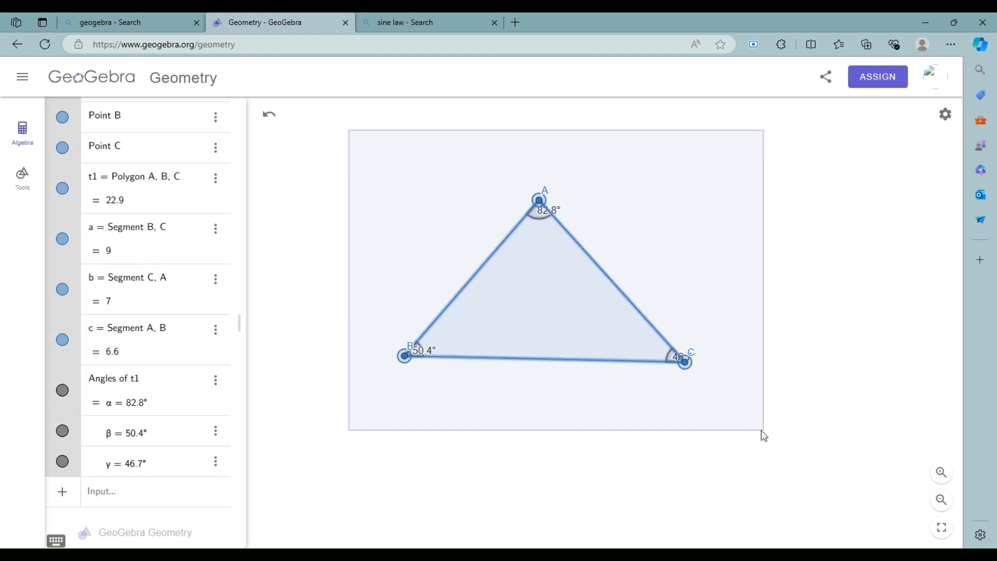
right_click(700, 268)
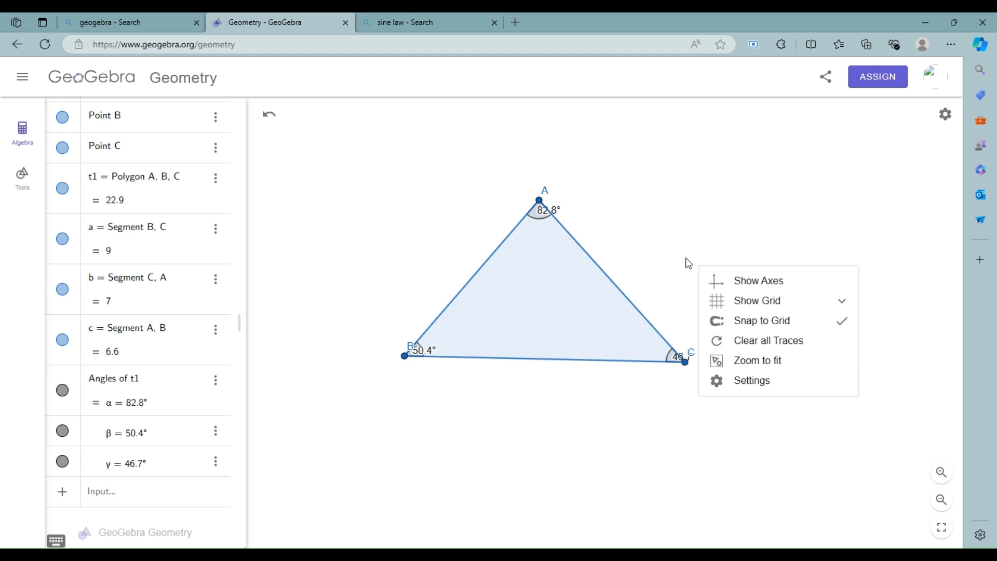
click(686, 262)
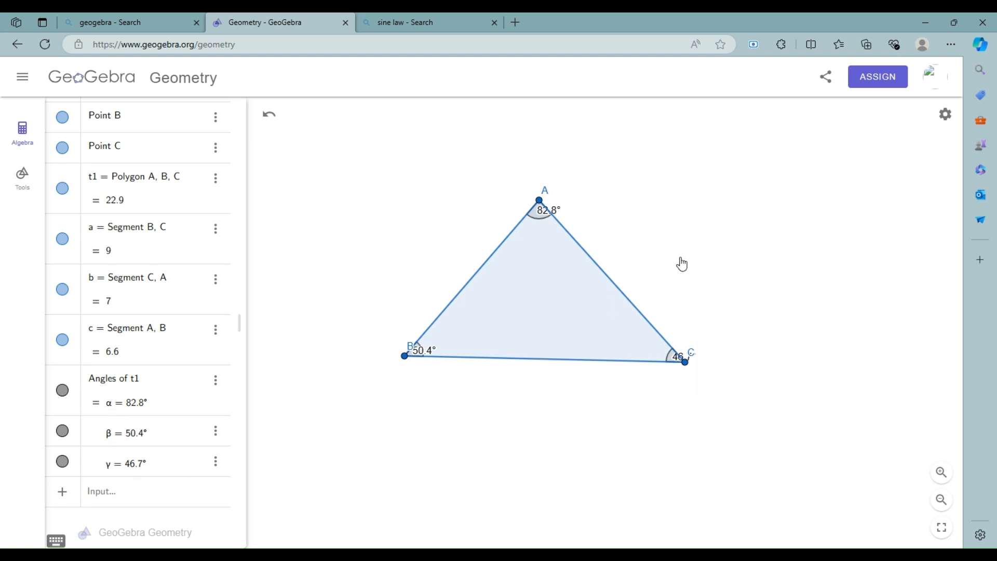
- Show the name labels c, b and a on the three sides of the triangle
click(492, 262)
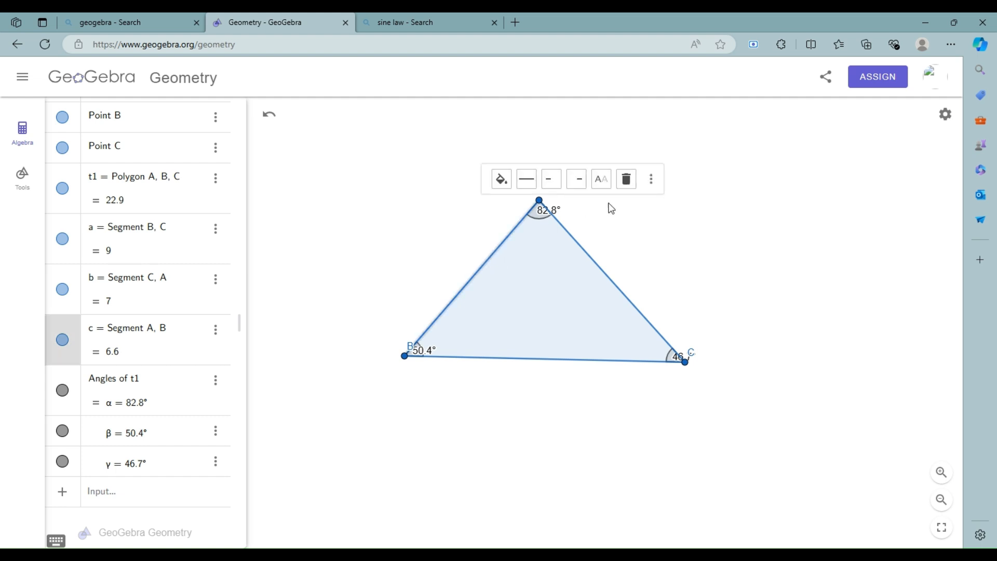
click(600, 184)
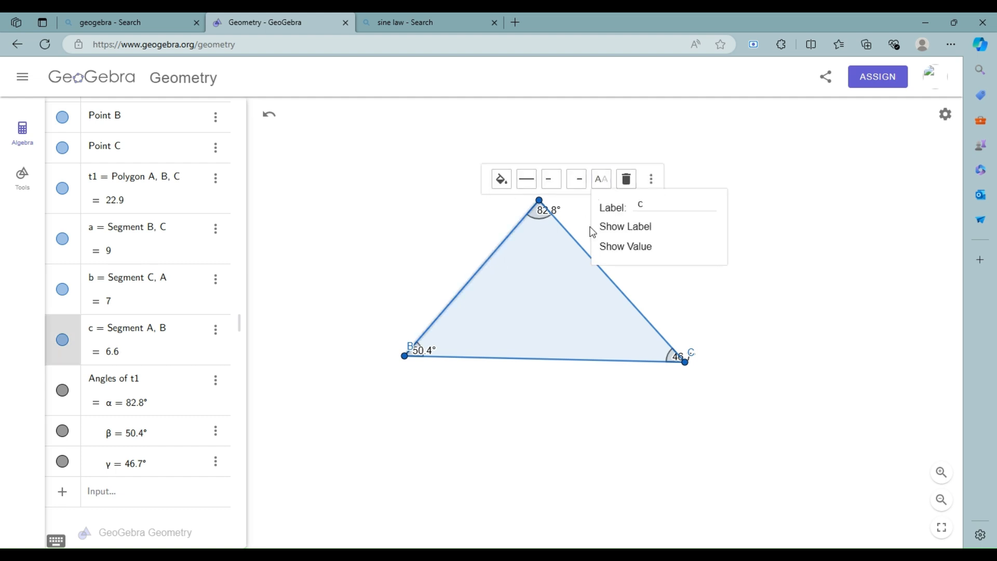
click(614, 233)
click(607, 279)
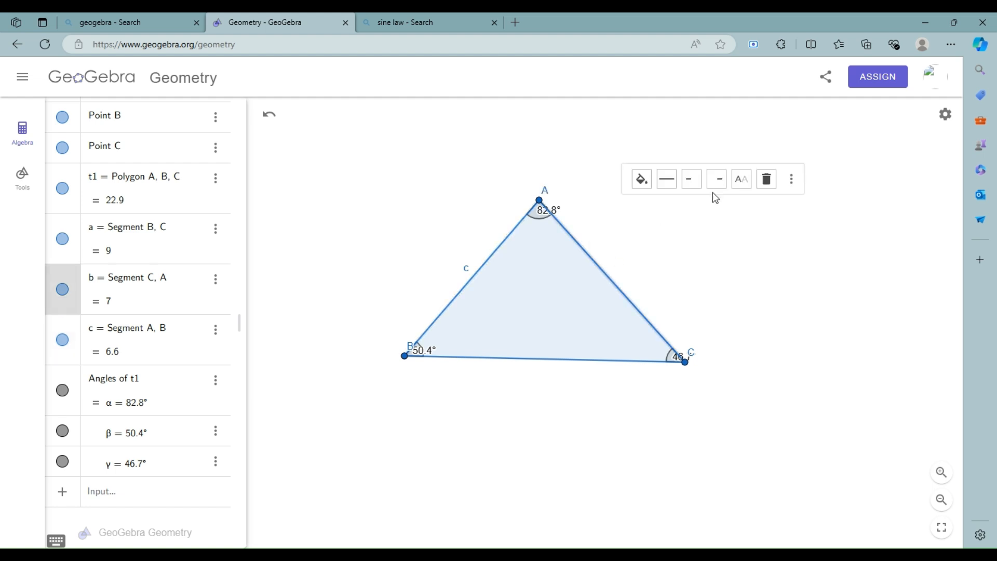
click(740, 179)
click(755, 239)
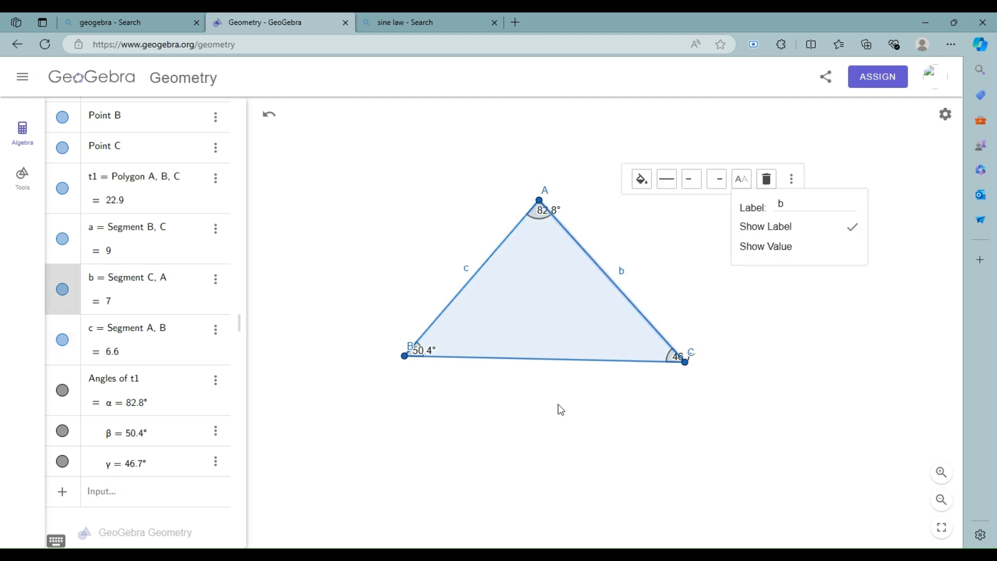
click(535, 359)
click(673, 338)
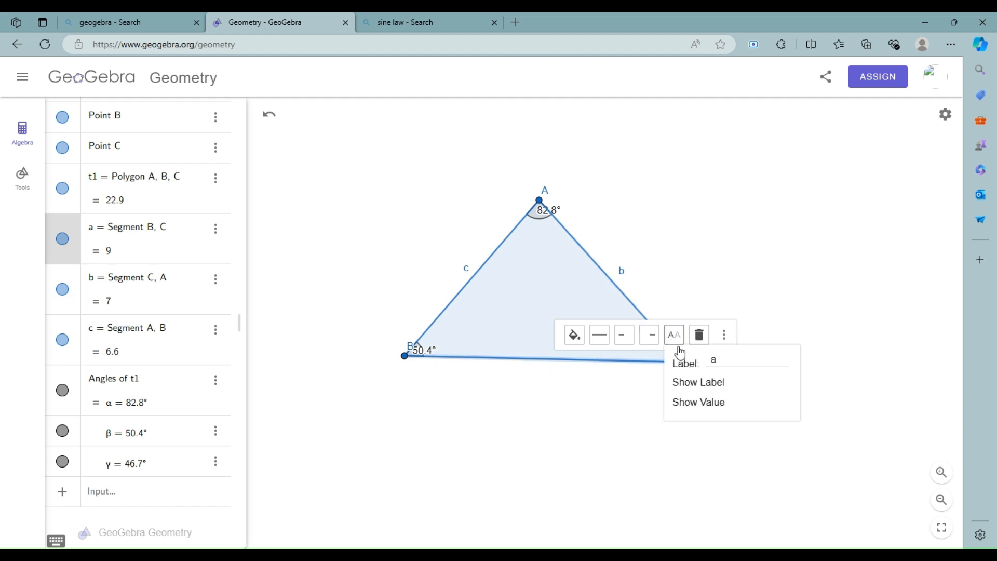
click(709, 384)
click(737, 306)
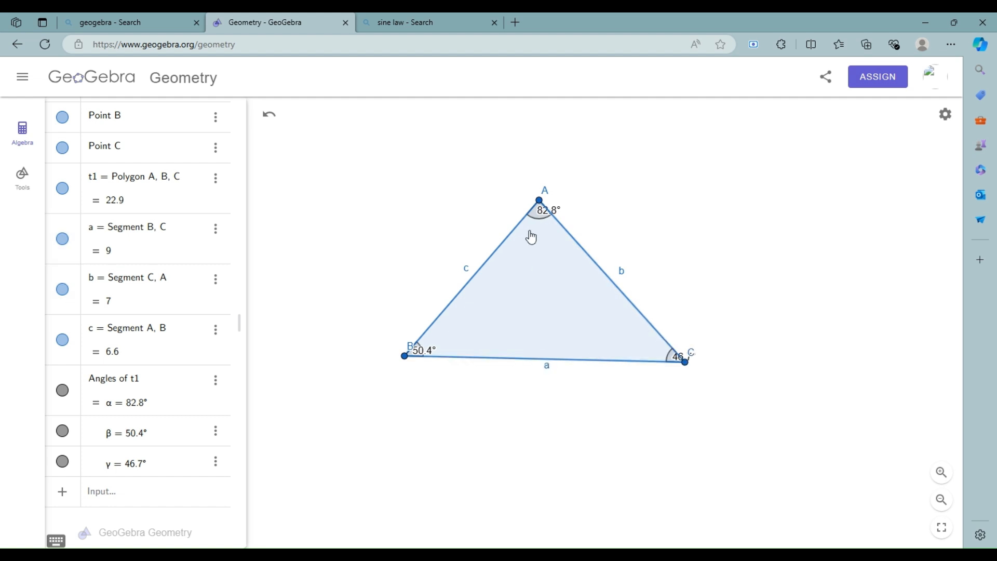
- Move the angle value at A below its arc and fill that angle with opaque green
drag(550, 211, 544, 250)
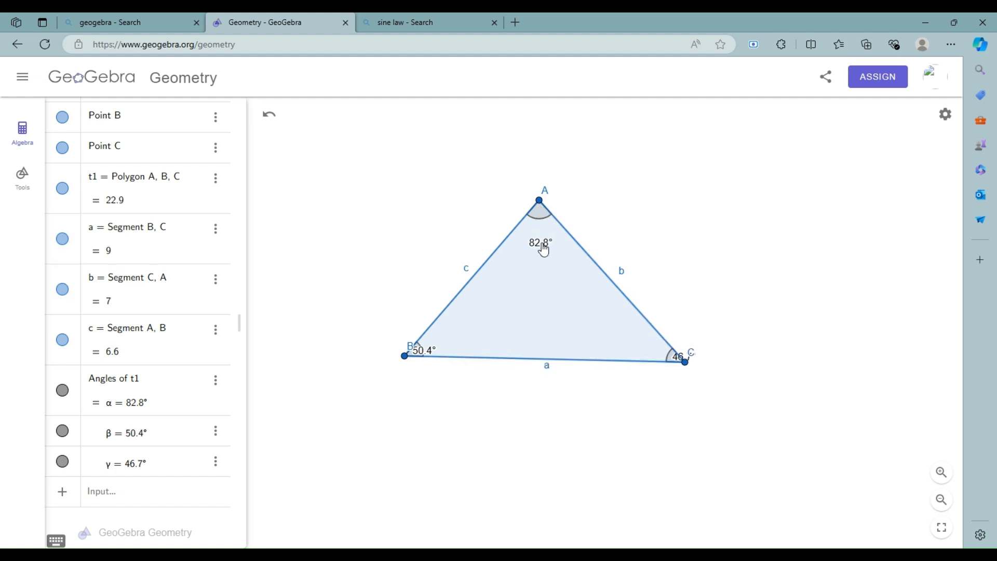
click(538, 211)
click(568, 180)
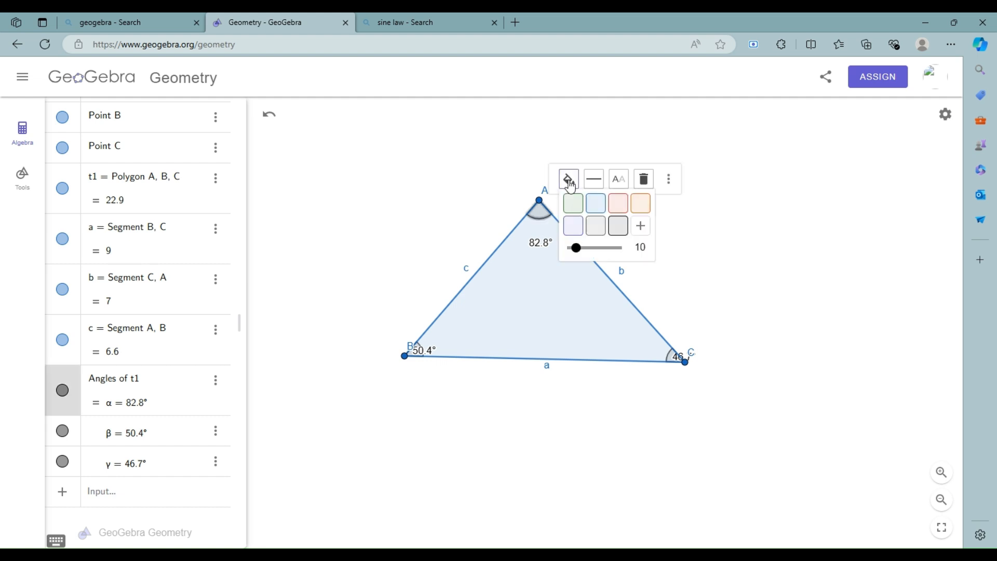
click(574, 204)
click(568, 181)
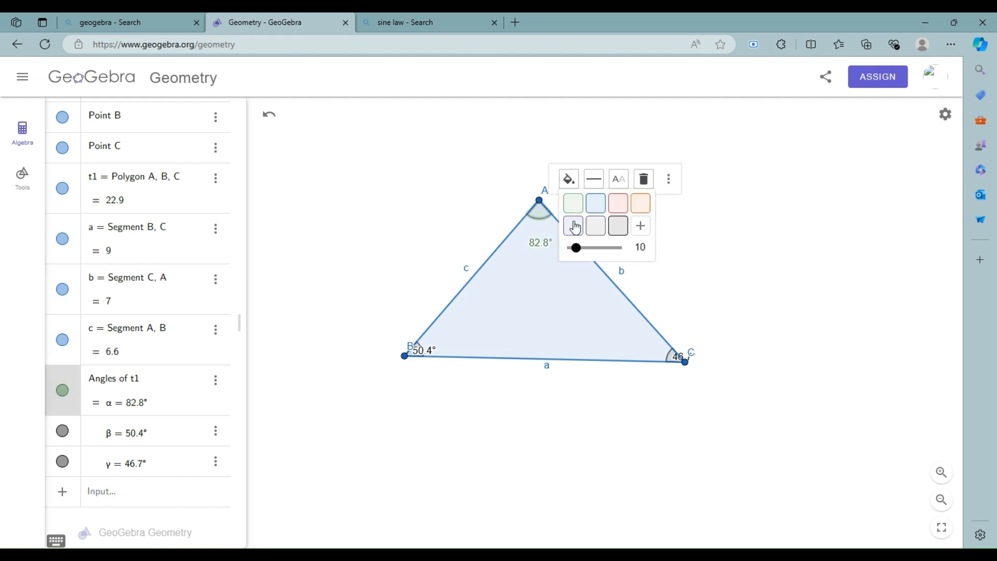
drag(575, 248, 625, 263)
- Color the angle at B red and raise its fill opacity so it appears solid
click(418, 354)
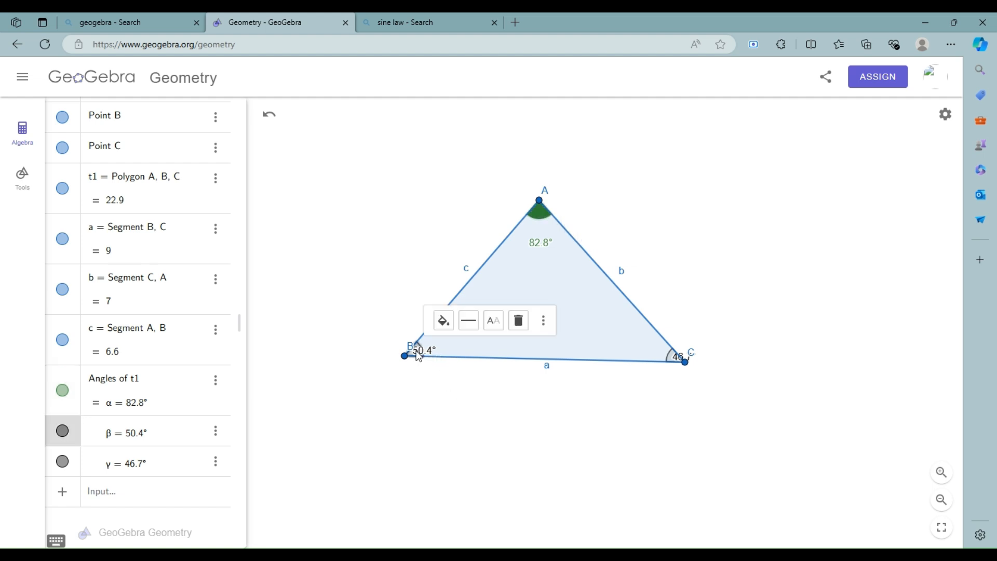
click(443, 320)
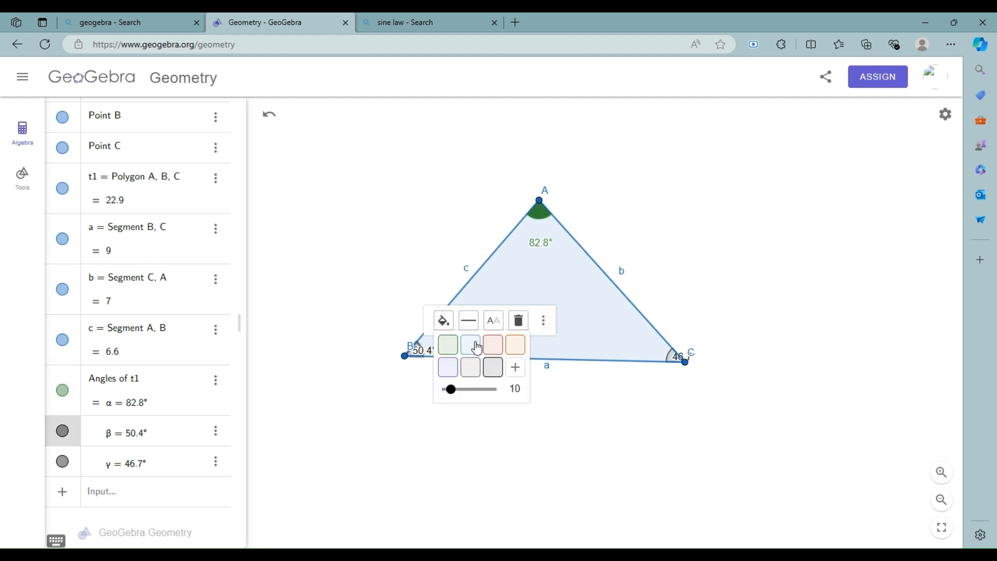
click(492, 346)
click(450, 326)
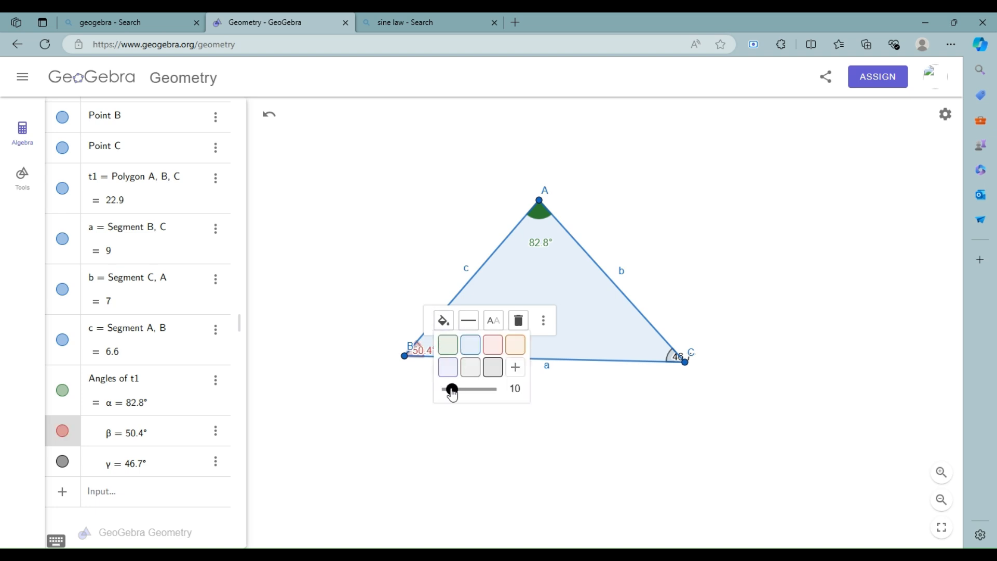
drag(451, 389, 514, 392)
- Color the angle at C orange and raise its fill opacity
click(672, 362)
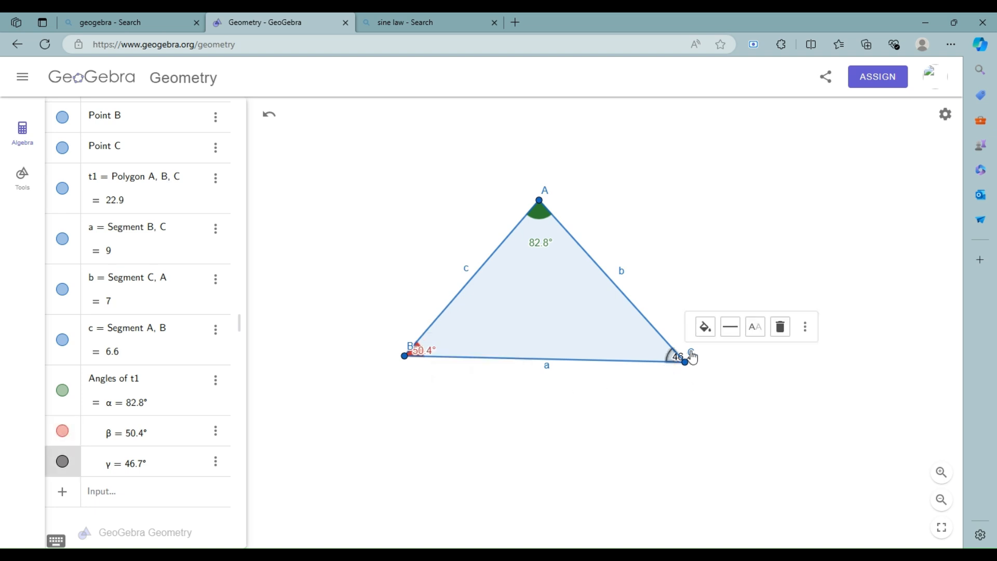
click(705, 326)
click(734, 360)
click(705, 326)
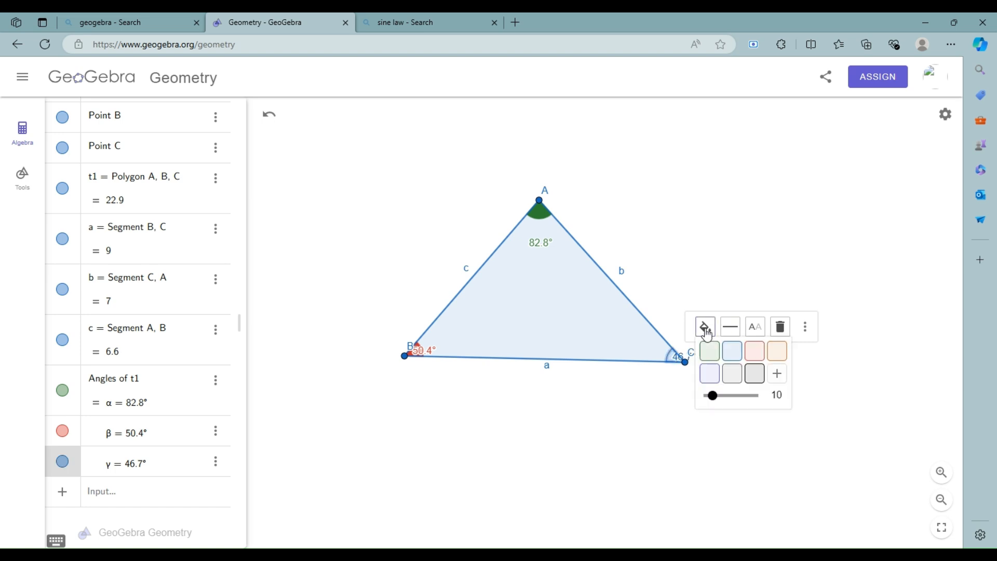
click(777, 354)
click(705, 326)
click(723, 394)
click(671, 461)
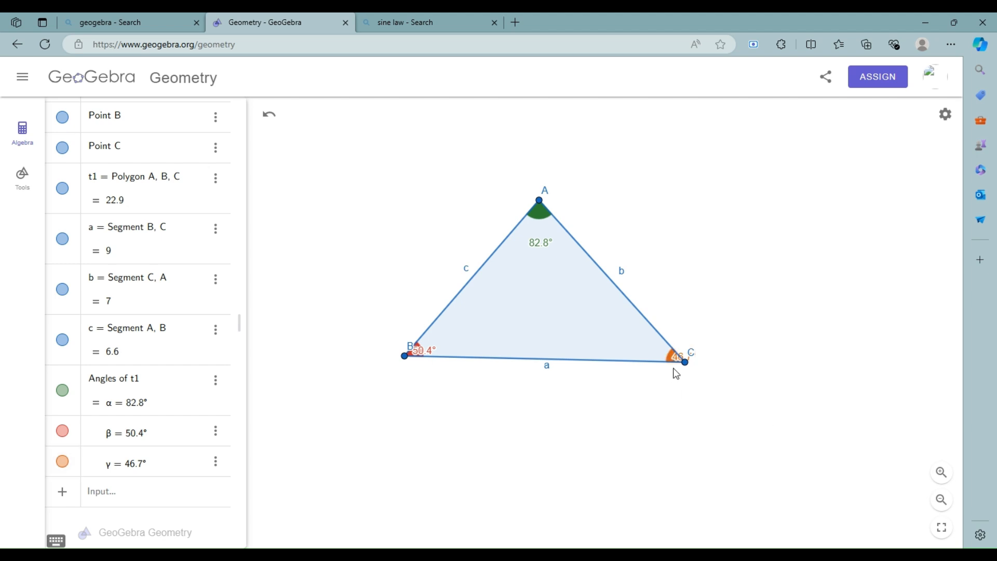
- Move the angle values at C and B inward from their arcs, and shift the label of point B outside the triangle
drag(674, 356, 629, 359)
drag(432, 362, 481, 359)
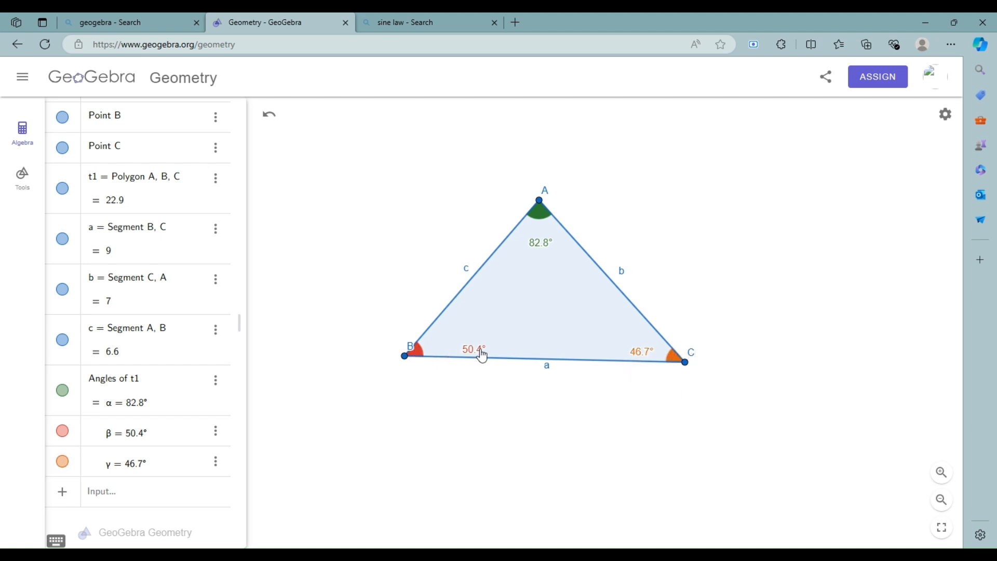
drag(411, 356, 378, 360)
- Show the labels α, γ and β alongside the values of the three angles
click(545, 221)
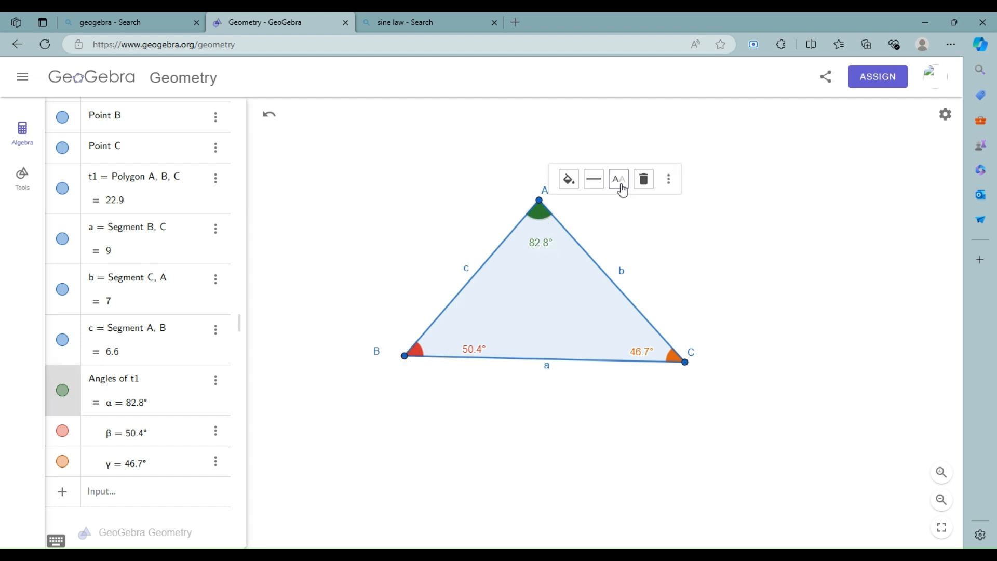
click(619, 180)
click(640, 229)
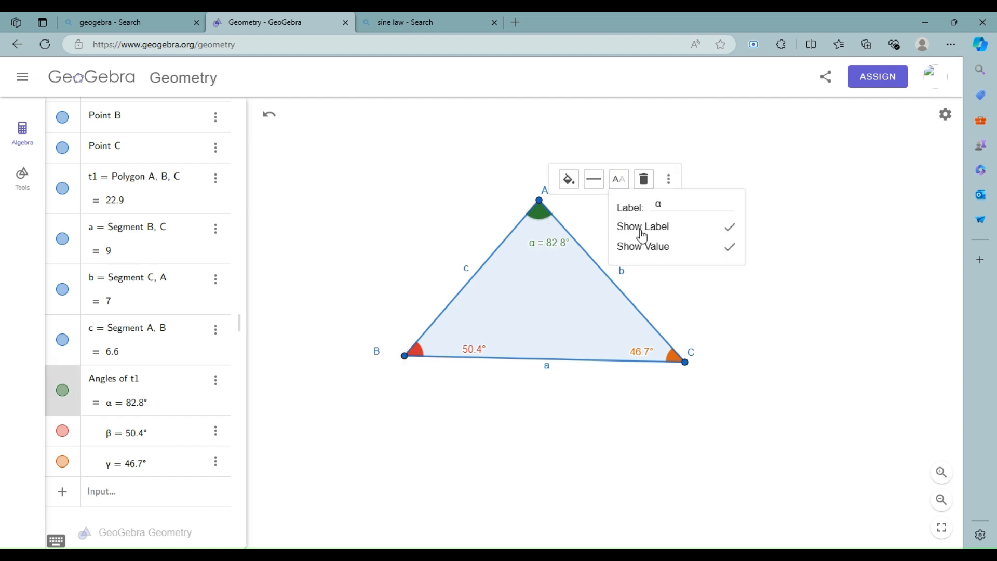
click(671, 358)
click(755, 327)
click(769, 382)
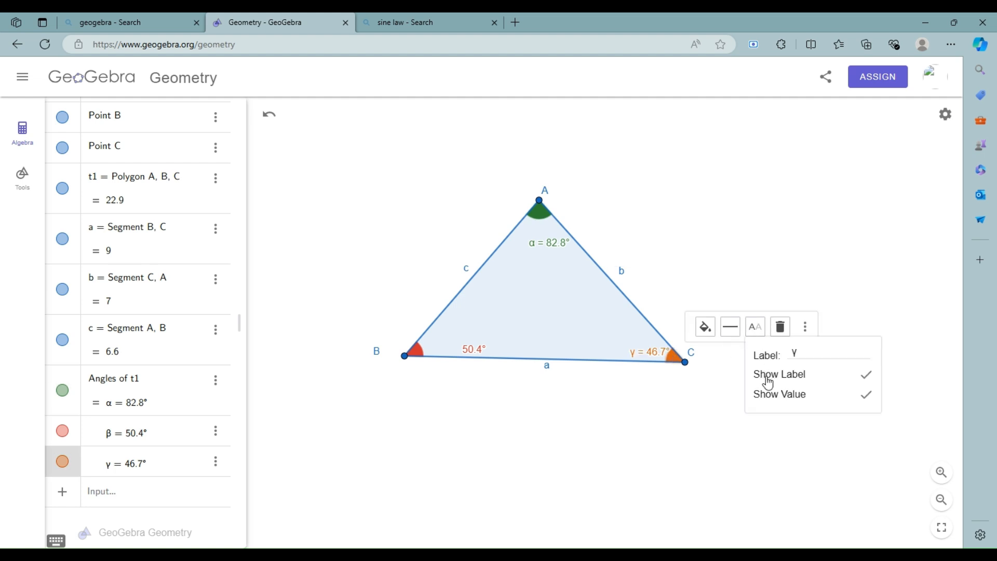
click(417, 354)
click(494, 330)
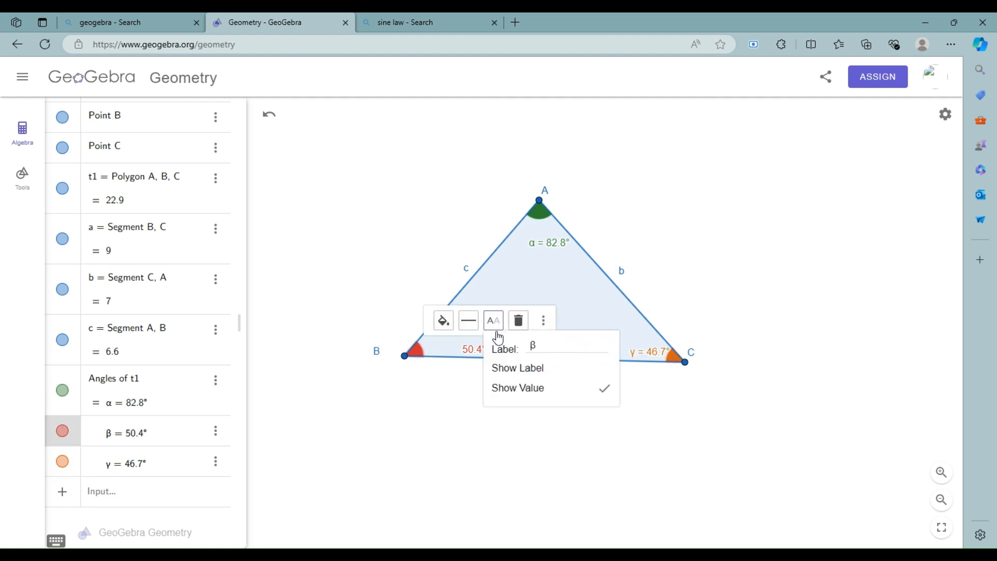
click(525, 367)
click(642, 421)
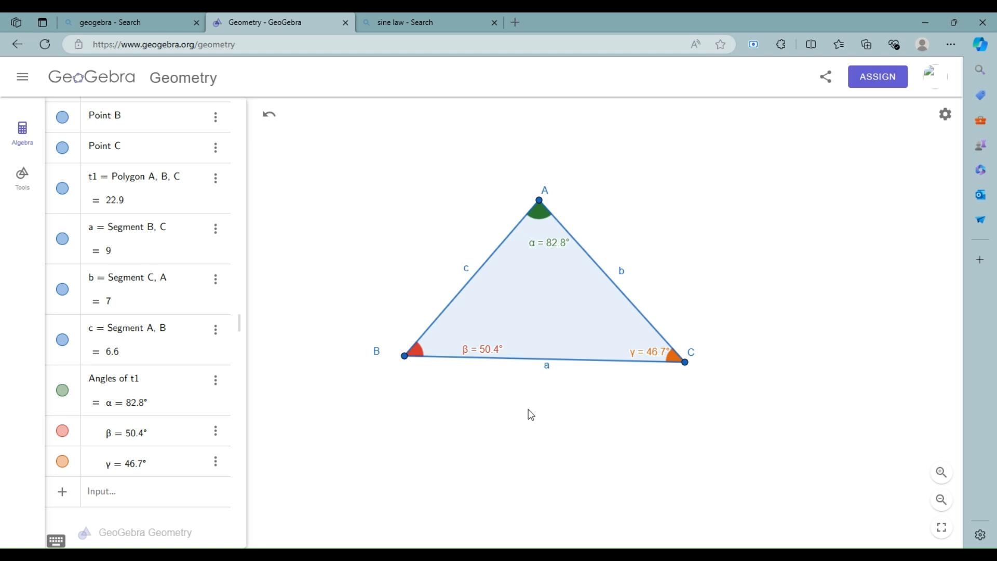
- Shift the whole triangle down and to the right, and move vertex C outward so side a is about 9.6 long
drag(535, 327, 585, 363)
drag(707, 394, 727, 396)
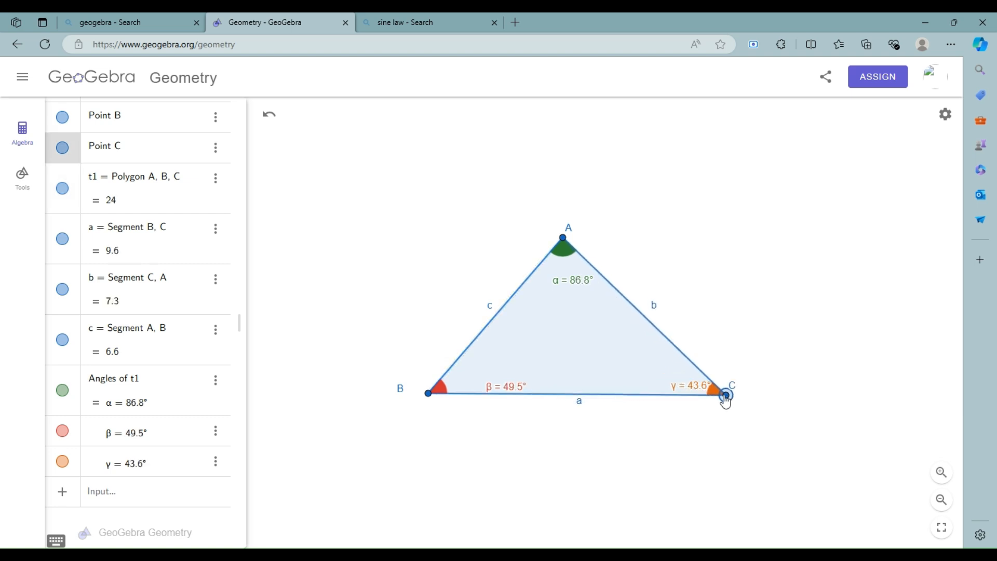
- Add the text "Sine Formula" in the empty area above and to the right of vertex A
click(809, 402)
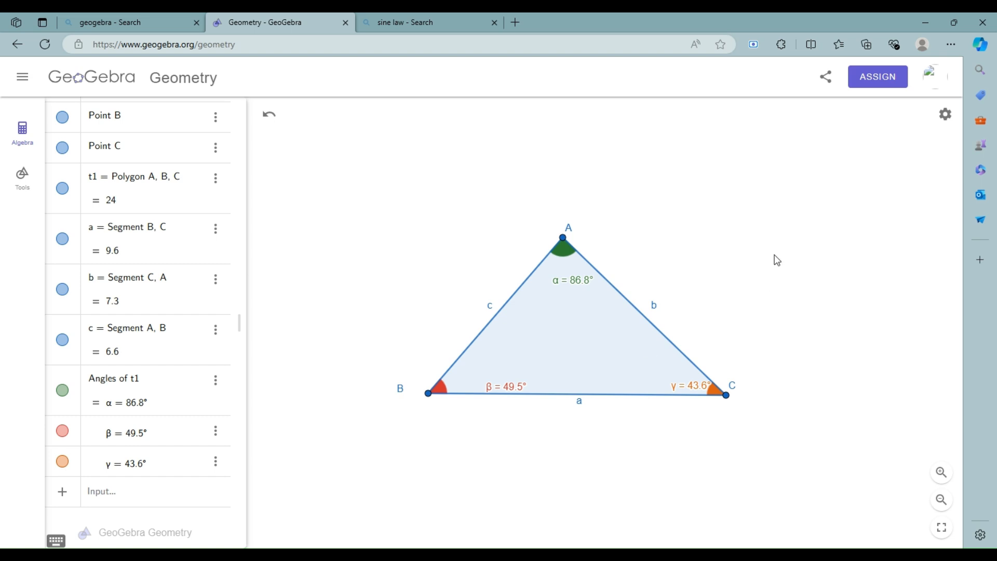
click(22, 176)
scroll(153, 292, down, 3)
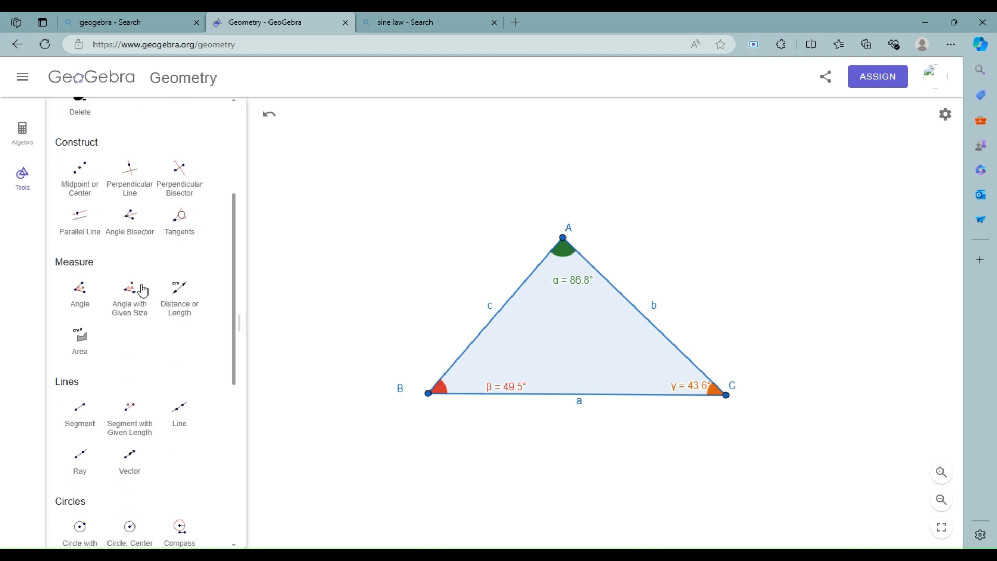
scroll(133, 285, up, 4)
scroll(144, 290, down, 10)
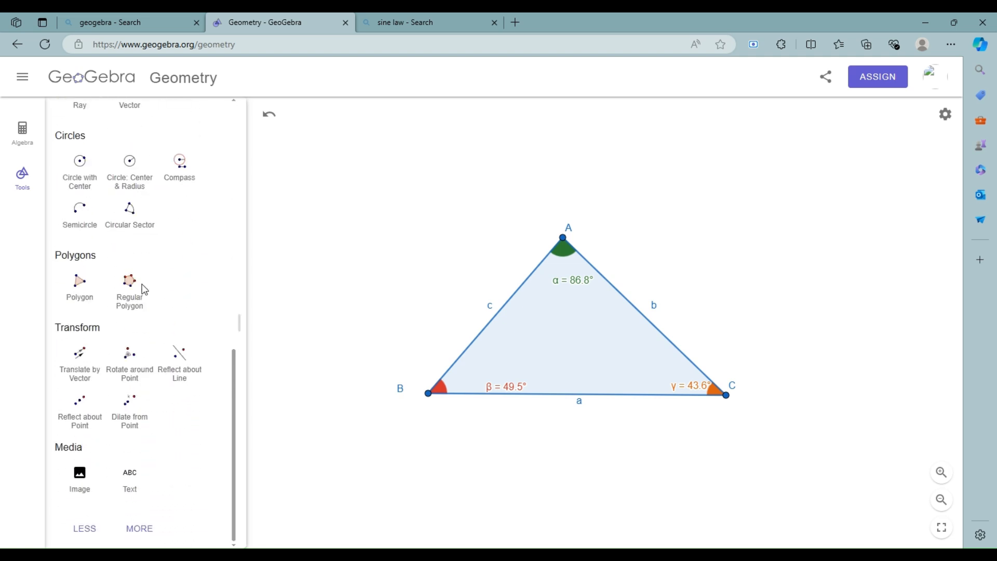
click(129, 477)
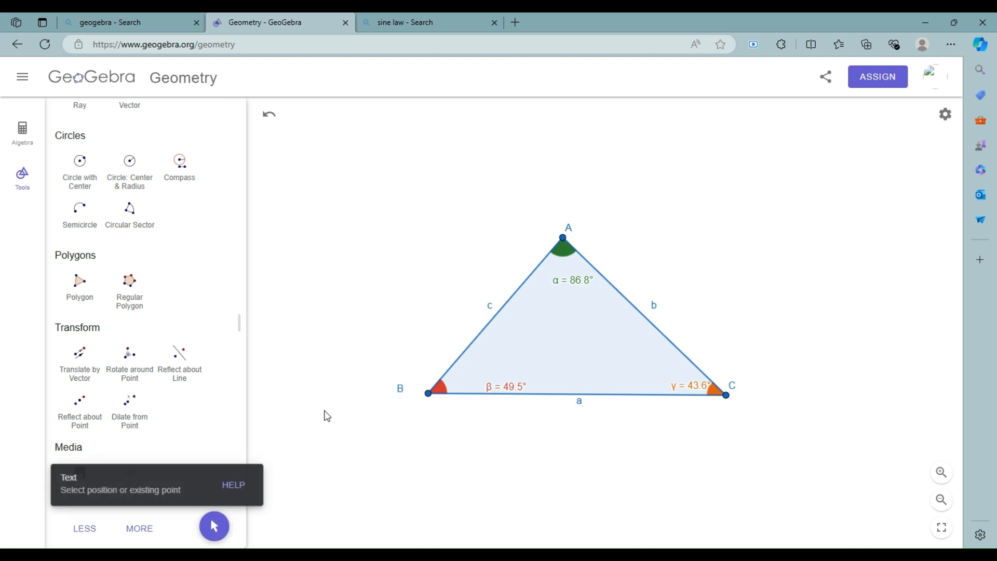
click(653, 155)
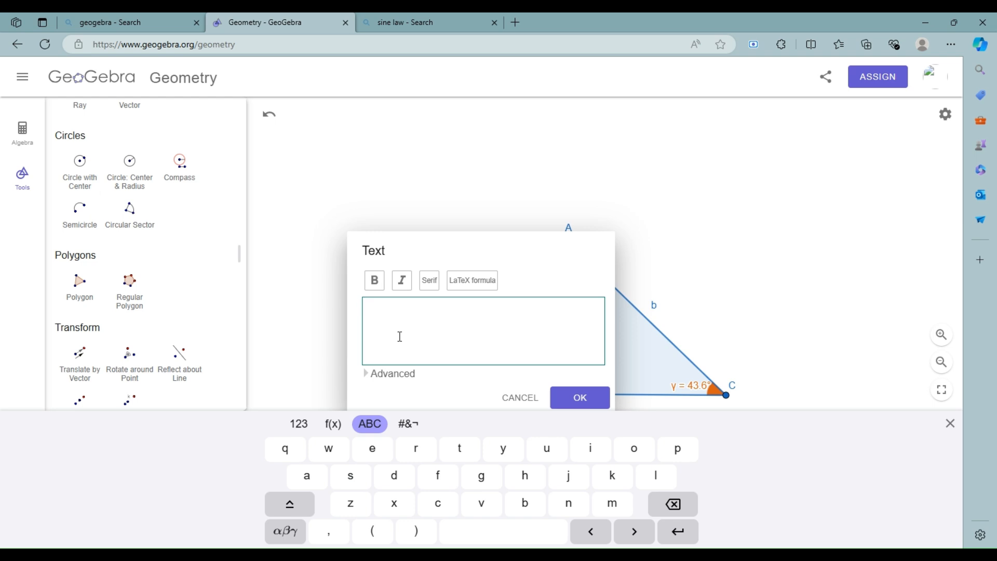
text(Sine Formula)
click(582, 403)
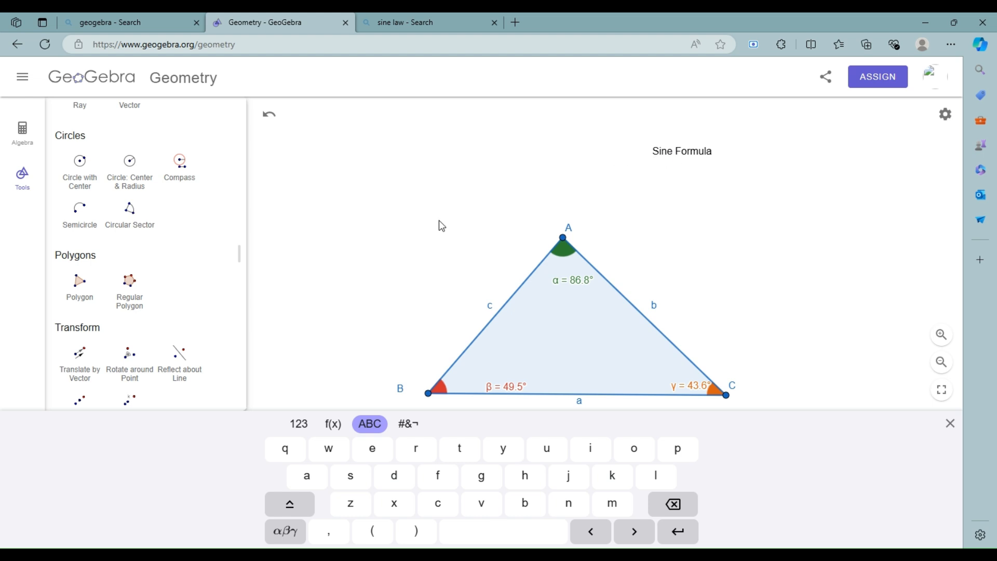
click(950, 423)
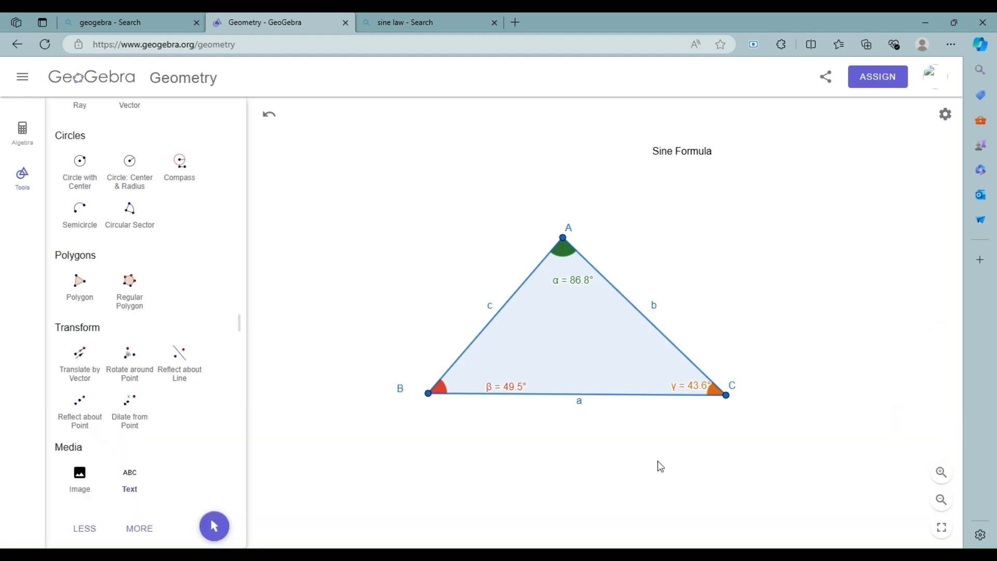
click(357, 161)
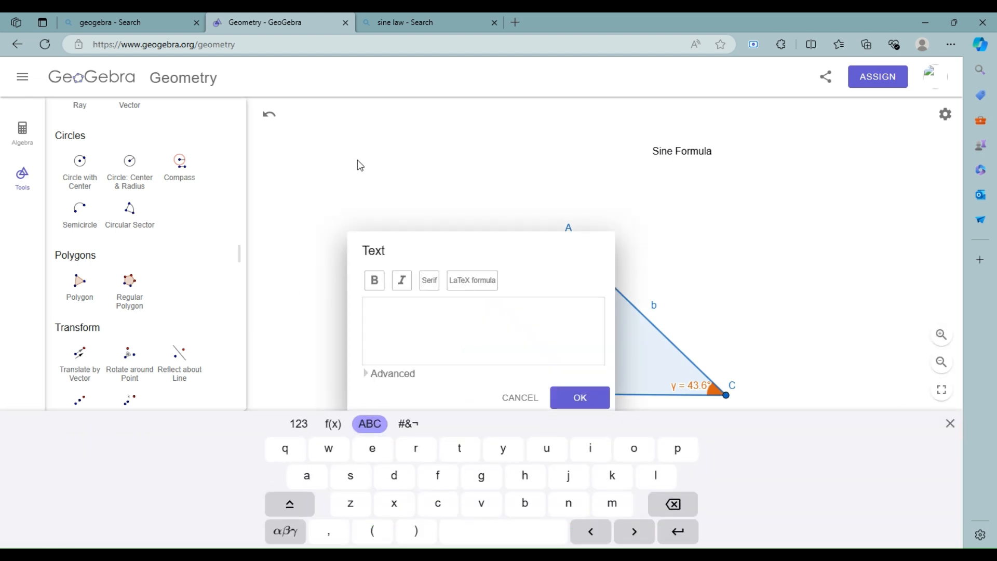
click(520, 399)
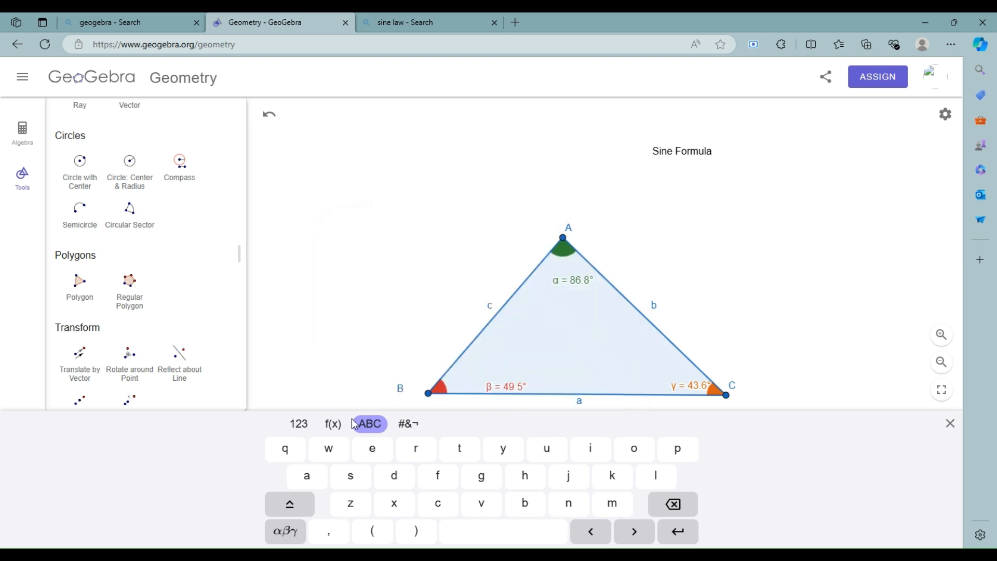
click(950, 423)
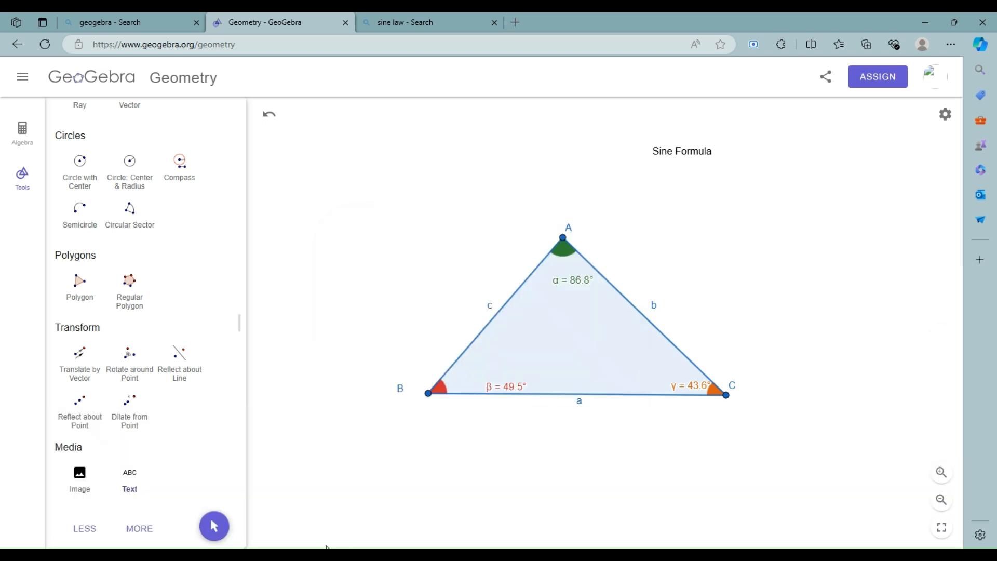
- Move the "Sine Formula" text across to the empty area above and to the left of the triangle
click(213, 526)
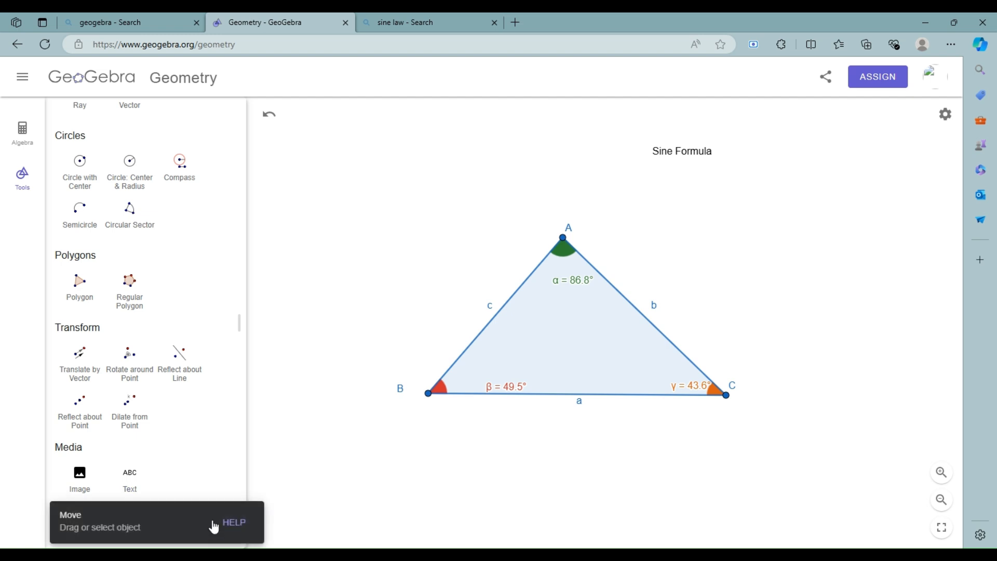
click(677, 155)
drag(678, 158, 351, 160)
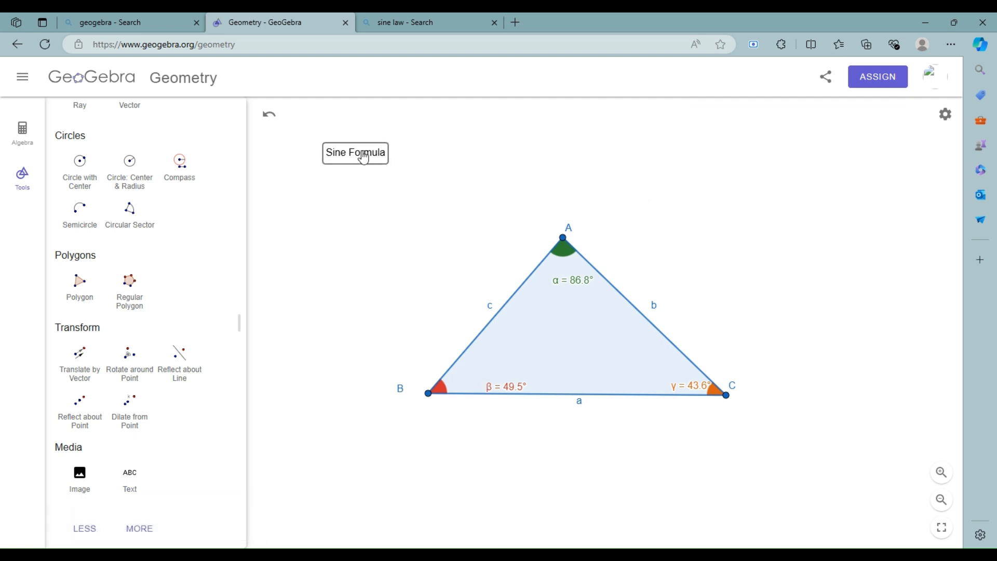
- Format the "Sine Formula" title as bold, medium-sized, blue text
click(459, 123)
click(435, 122)
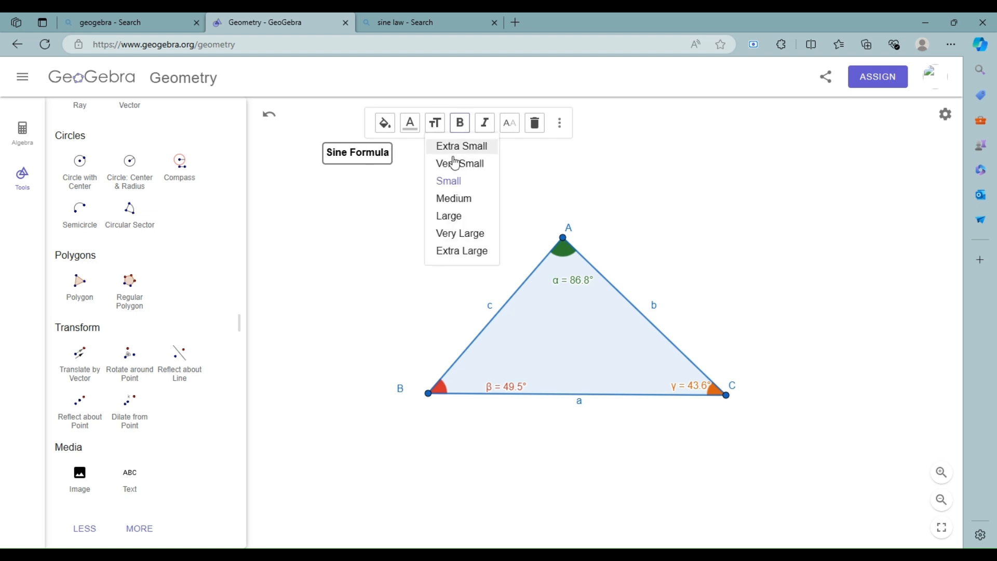
click(454, 199)
click(410, 123)
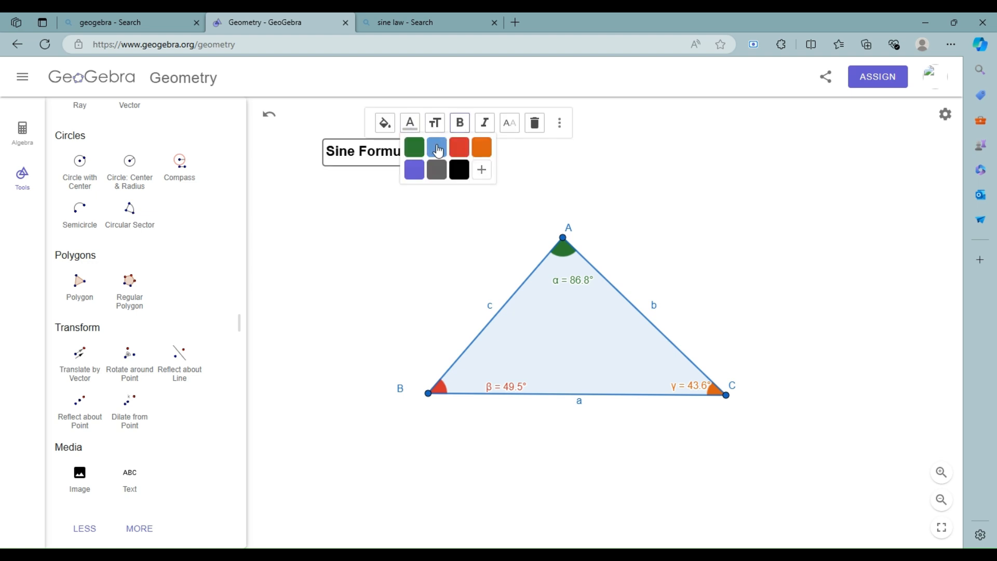
click(438, 148)
click(439, 212)
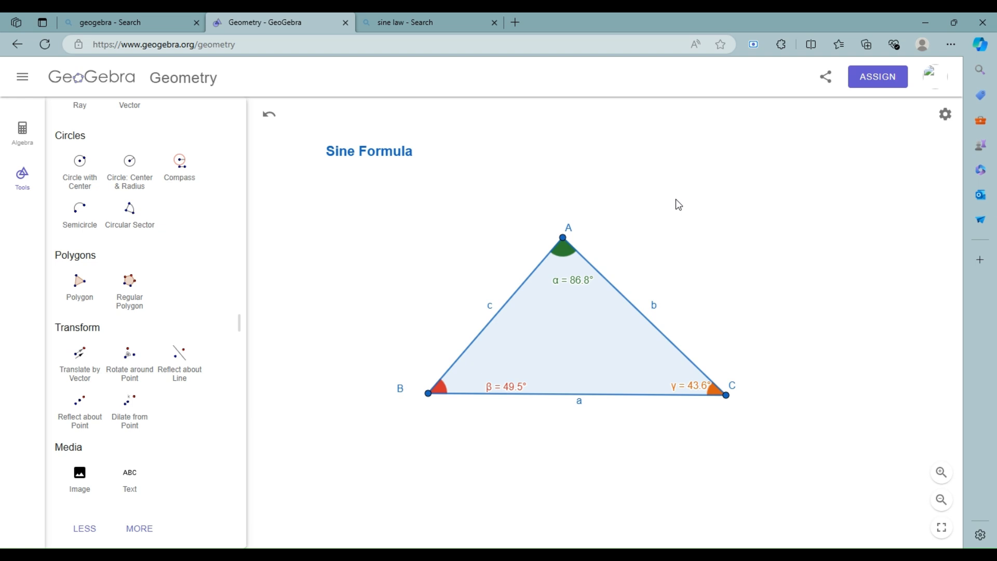
- Shift the whole triangle to the left and start a new LaTeX formula text in the free space to its right
drag(625, 355, 527, 359)
click(623, 276)
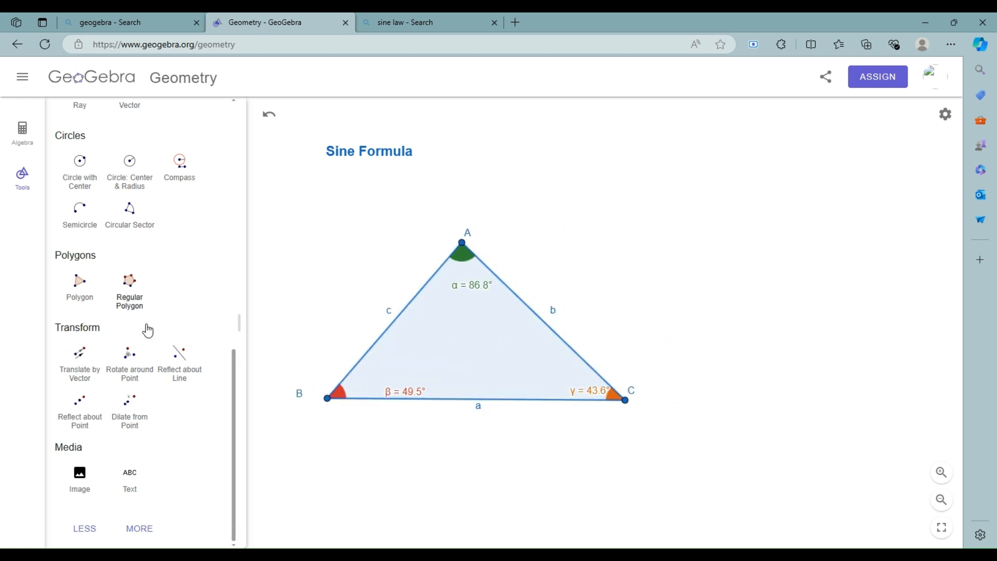
click(134, 485)
click(660, 209)
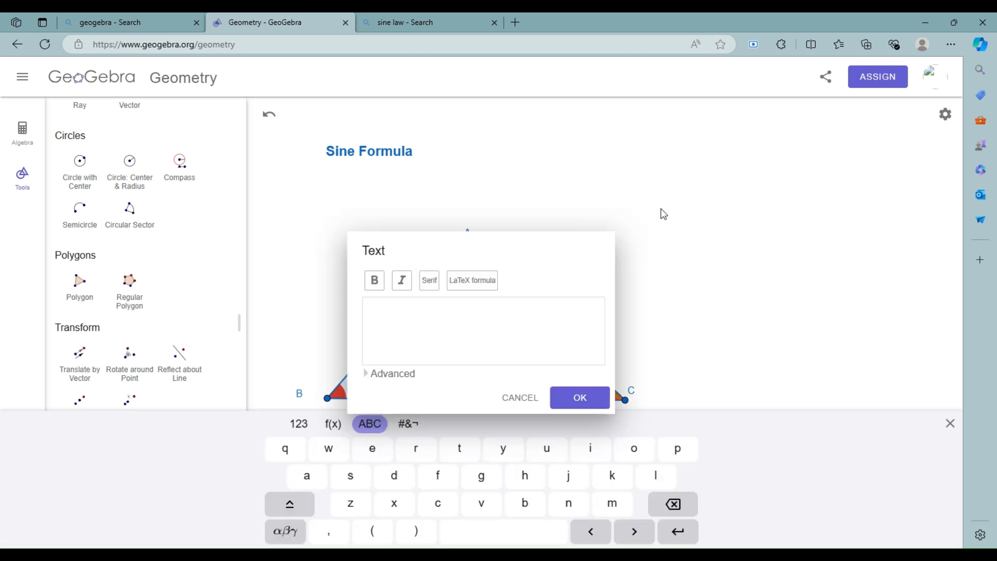
click(413, 317)
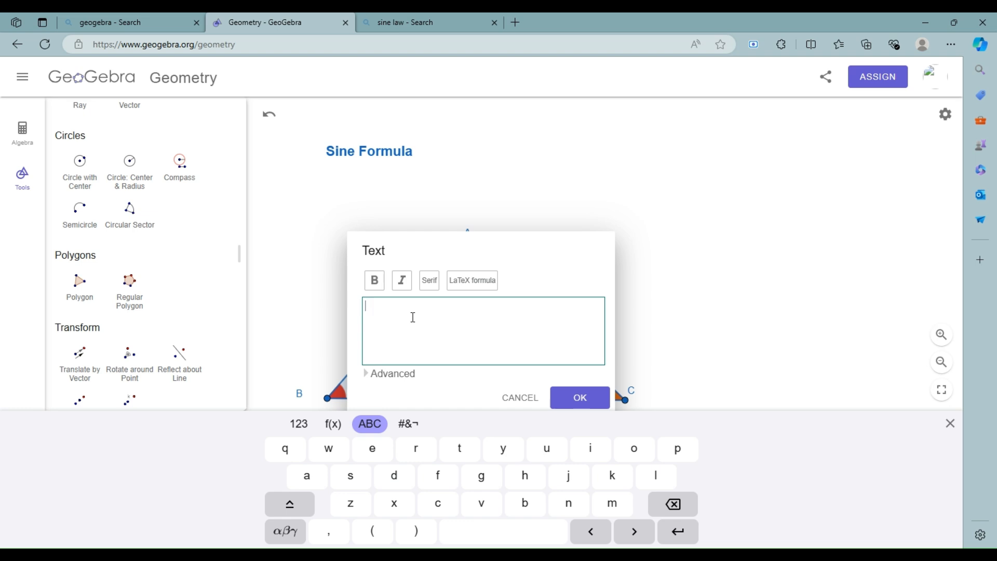
click(477, 284)
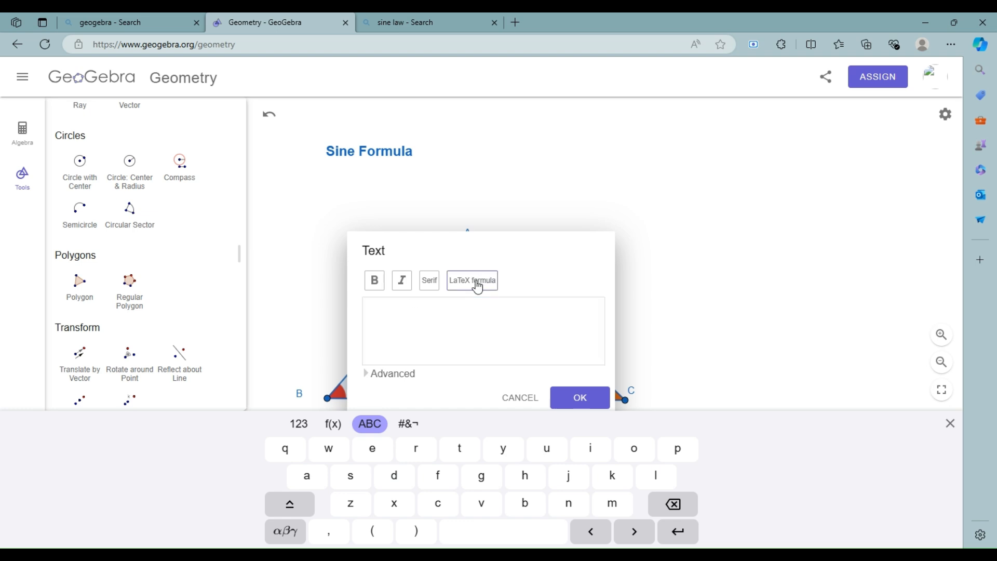
- Insert a LaTeX fraction, make it \frac{a}{sinA} followed by an equals sign, and preview it
click(371, 374)
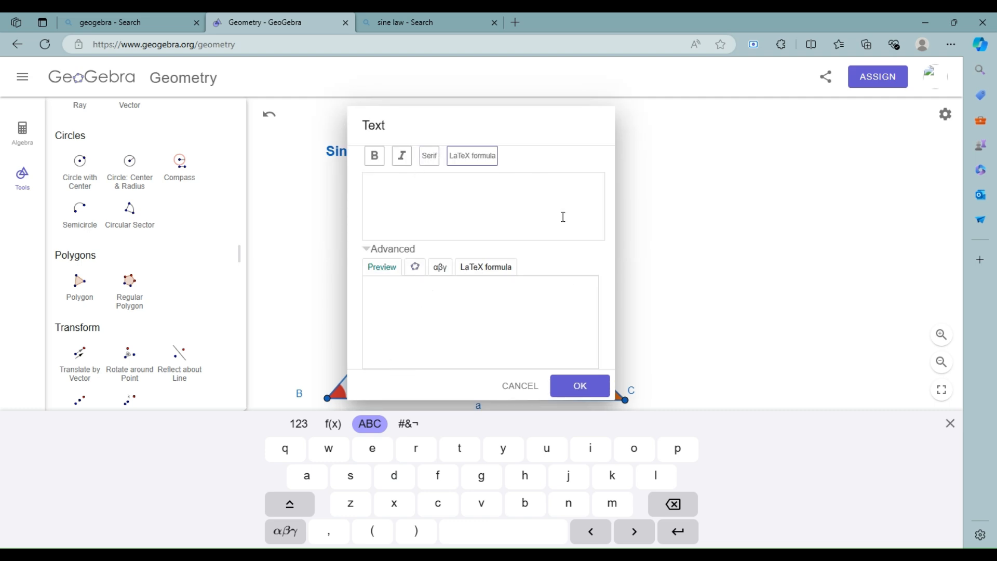
click(472, 269)
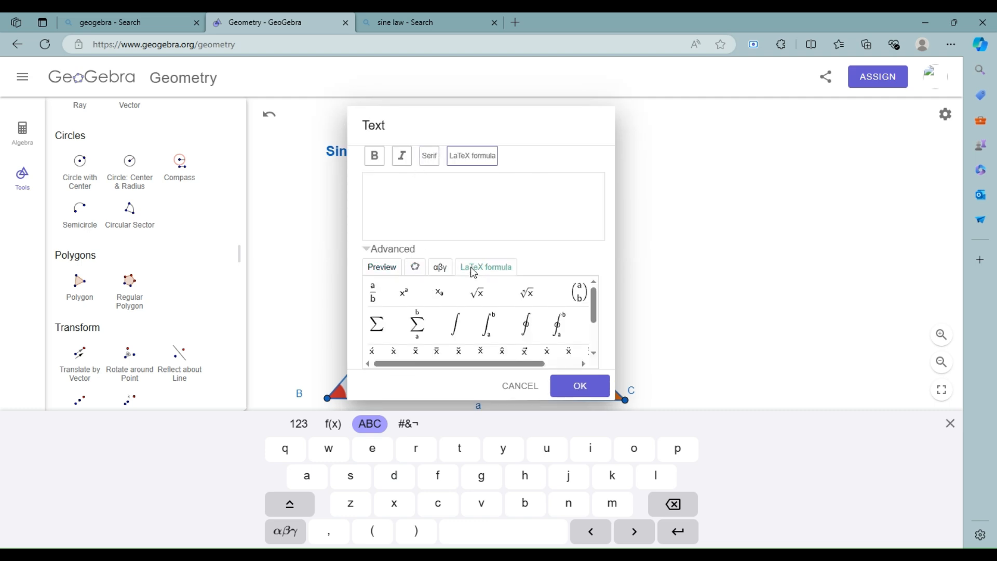
click(373, 292)
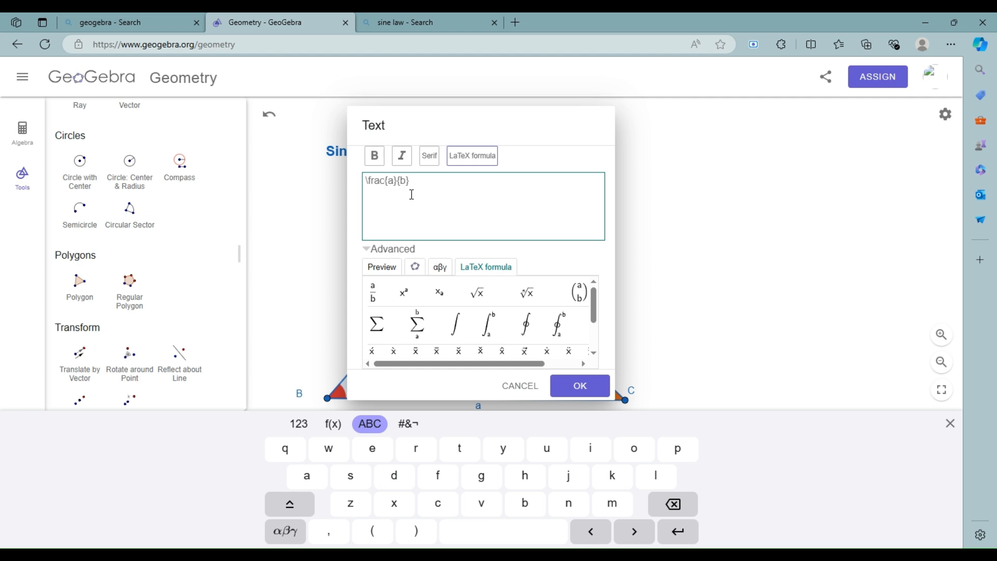
text(inA)
click(383, 267)
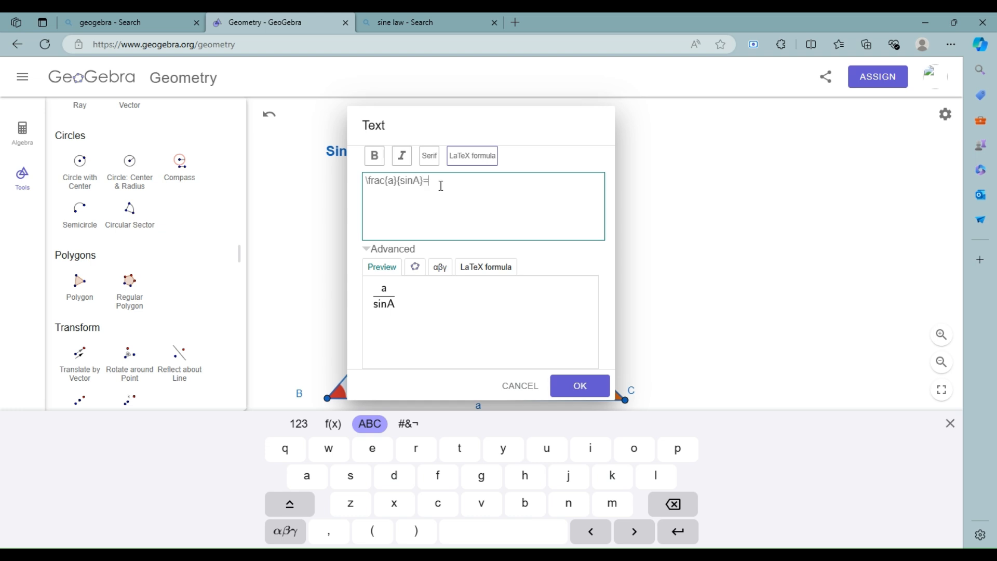
- Copy the \frac{a}{sinA} fraction twice after the first one, joining the three fractions with equals signs
drag(423, 180, 363, 187)
key(ctrl+c)
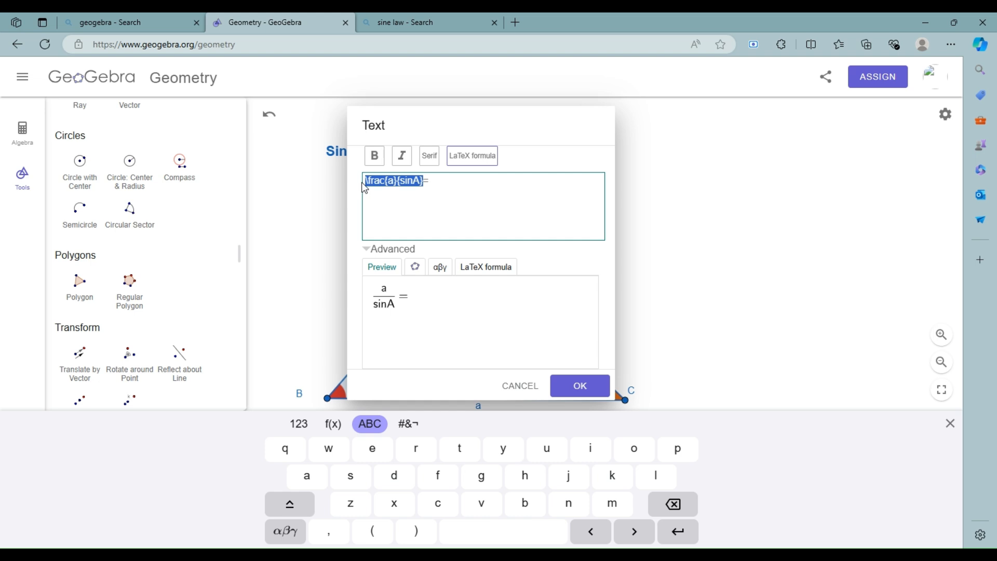
click(441, 181)
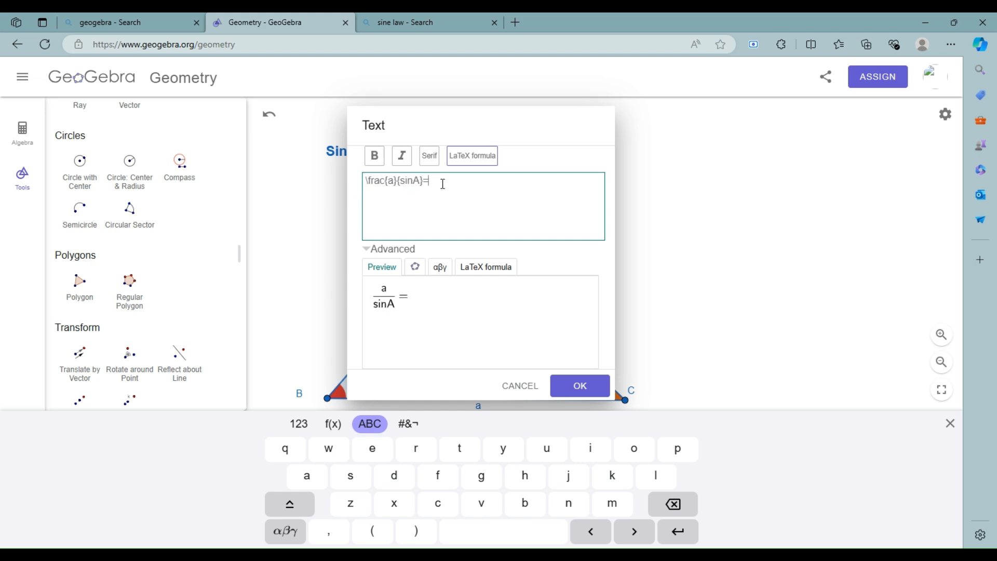
key(ctrl+v)
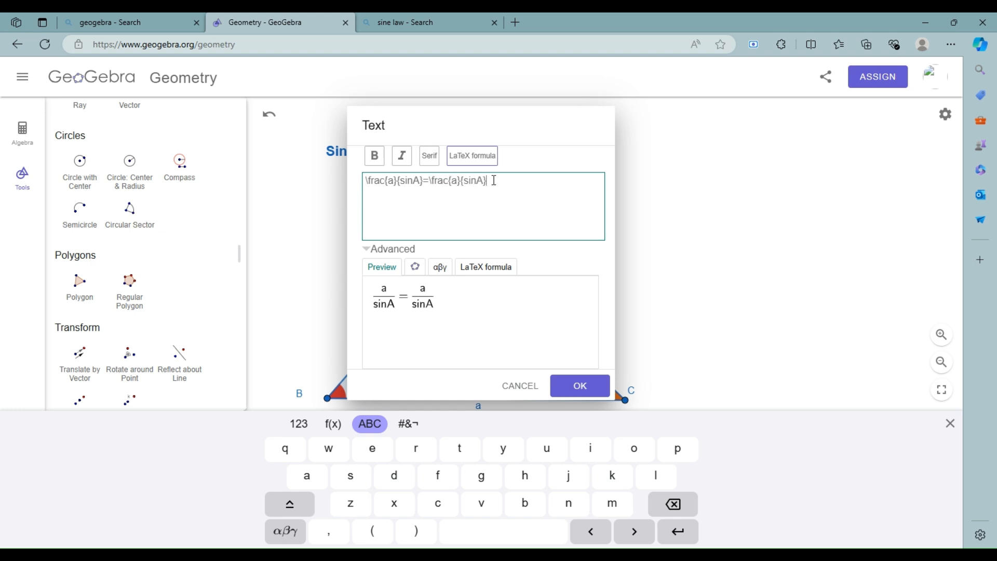
text(=)
key(ctrl+v)
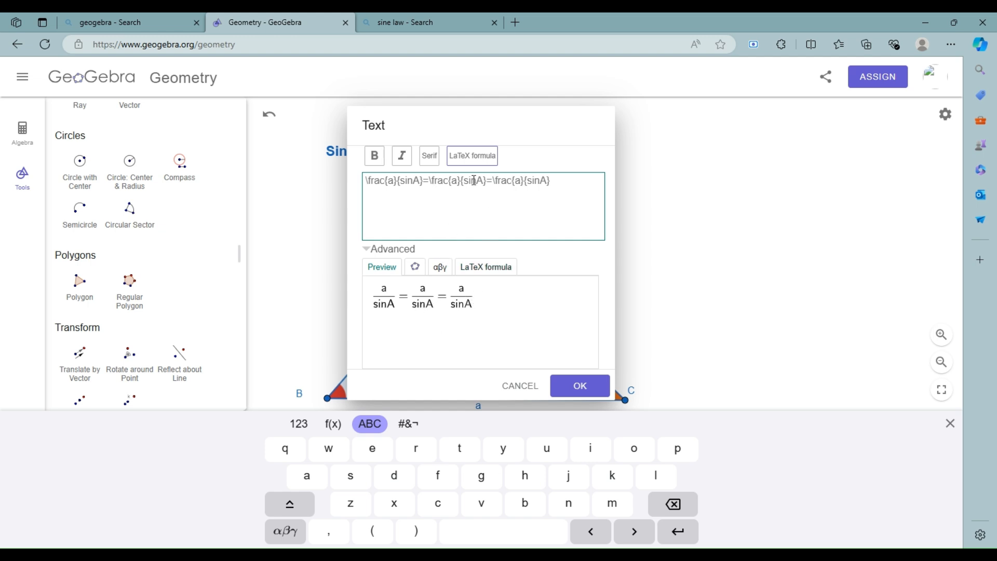
- Change the second fraction to \frac{b}{sinB} and the third to \frac{c}{sinC}
key(BackSpace)
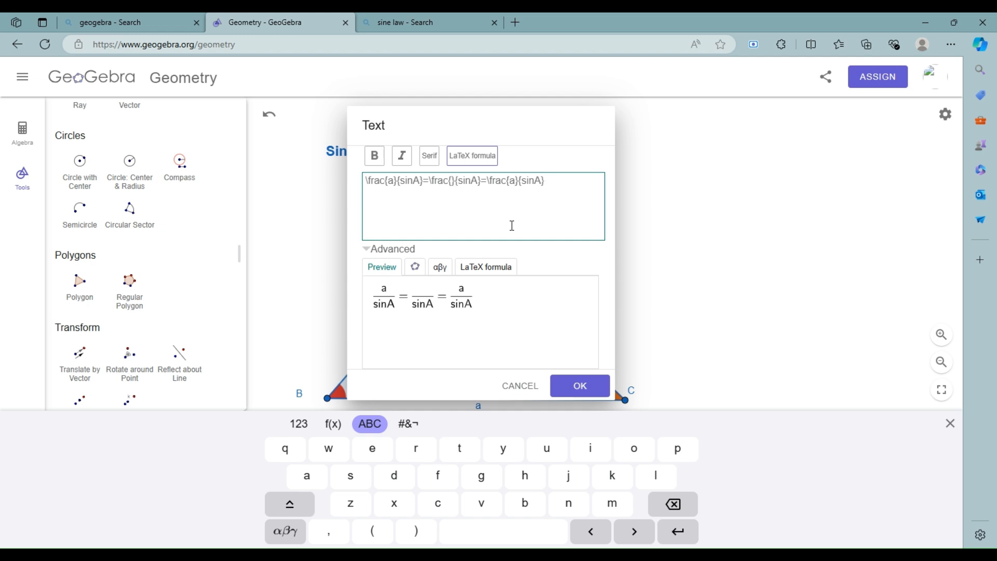
text(b)
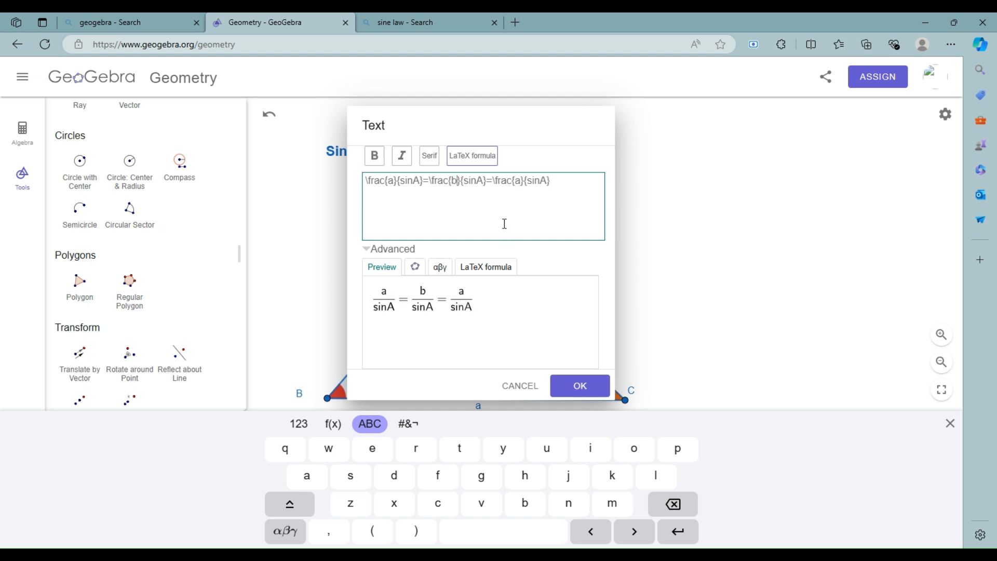
key(BackSpace)
text(c)
click(433, 310)
click(481, 180)
key(BackSpace)
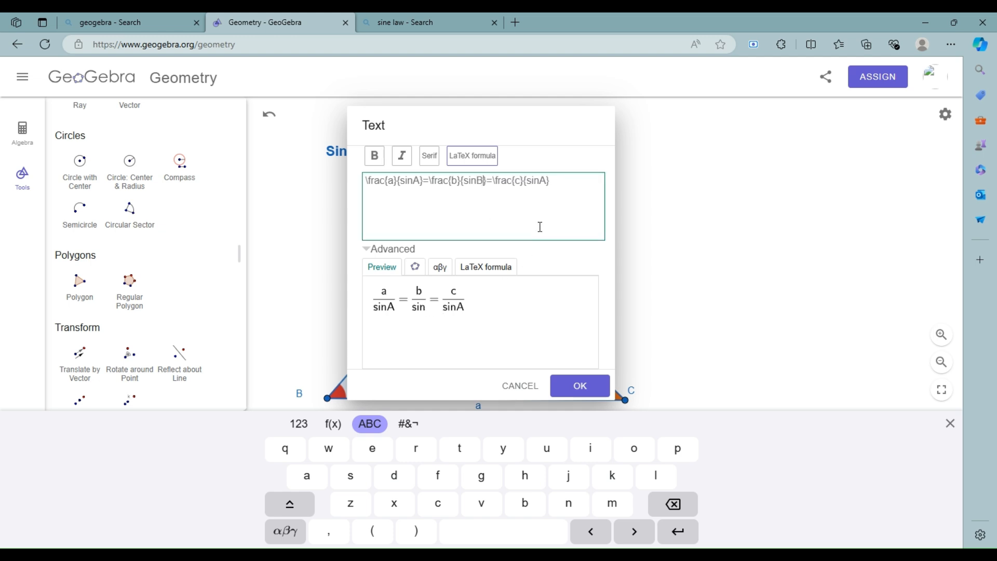
text(B)
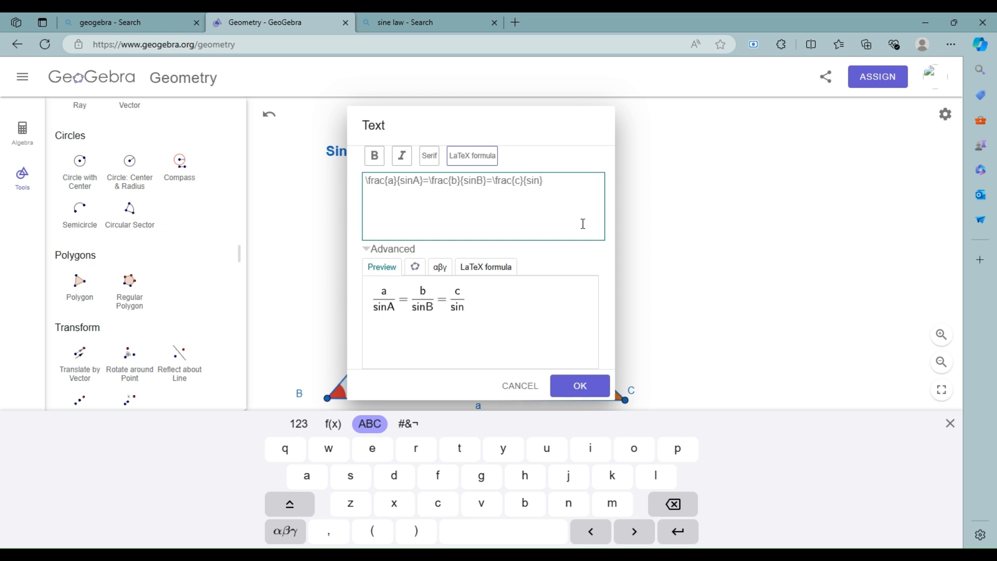
text(C)
- Append =2R to the end of the formula and place the finished text beside the triangle
click(562, 181)
text(=2R)
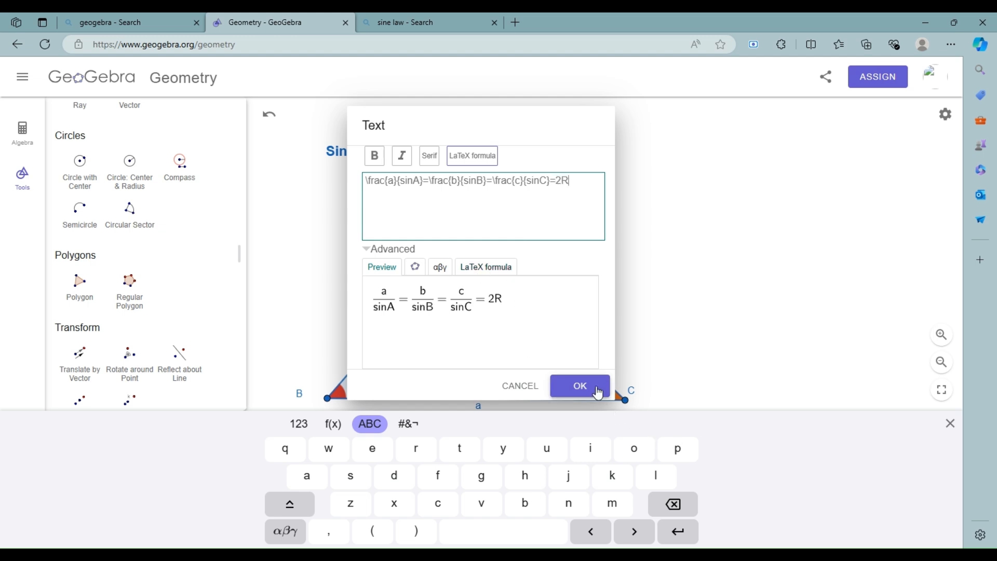
click(579, 386)
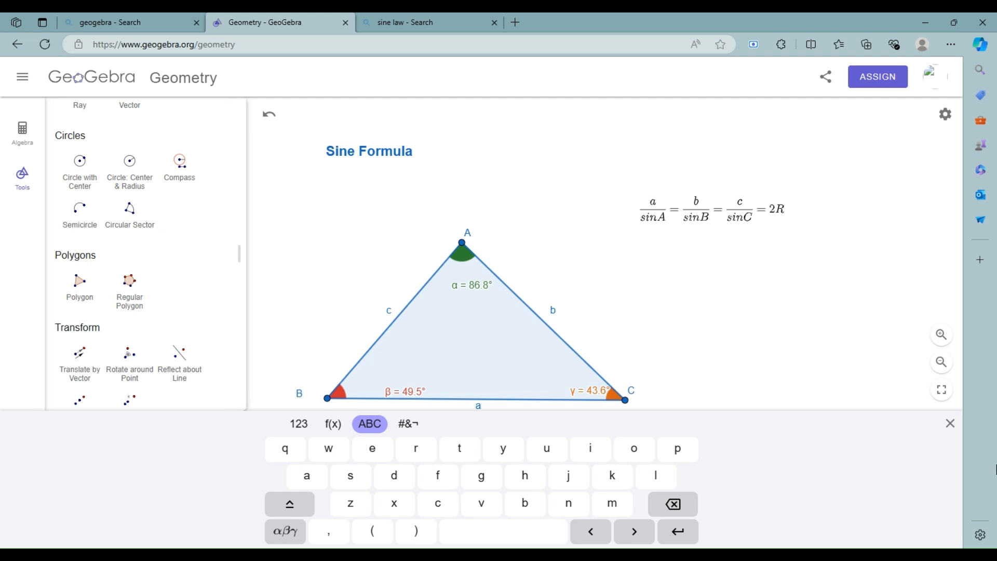
click(950, 423)
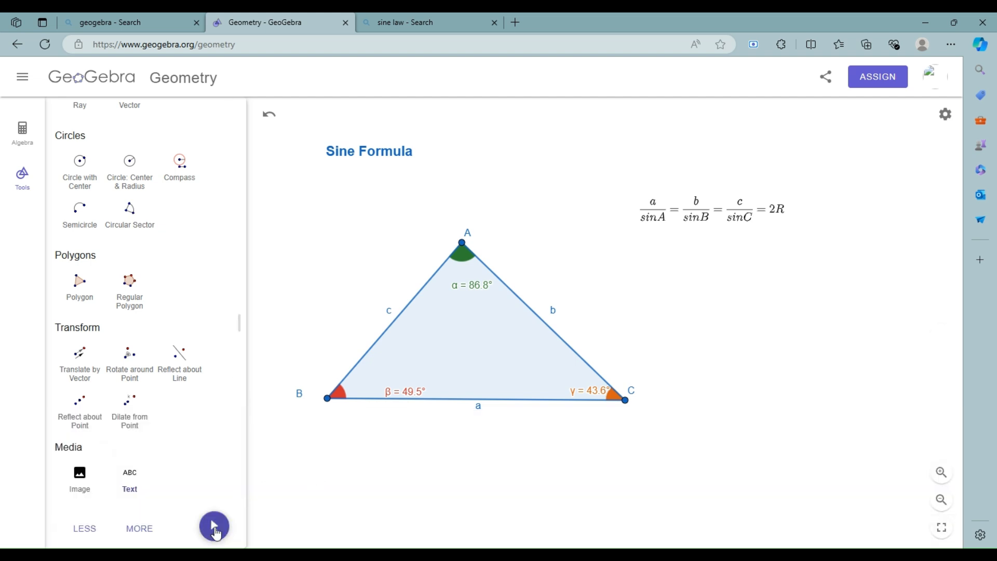
- Format the sine formula with Large text size, a blue background and yellow text
click(216, 532)
click(705, 218)
click(746, 175)
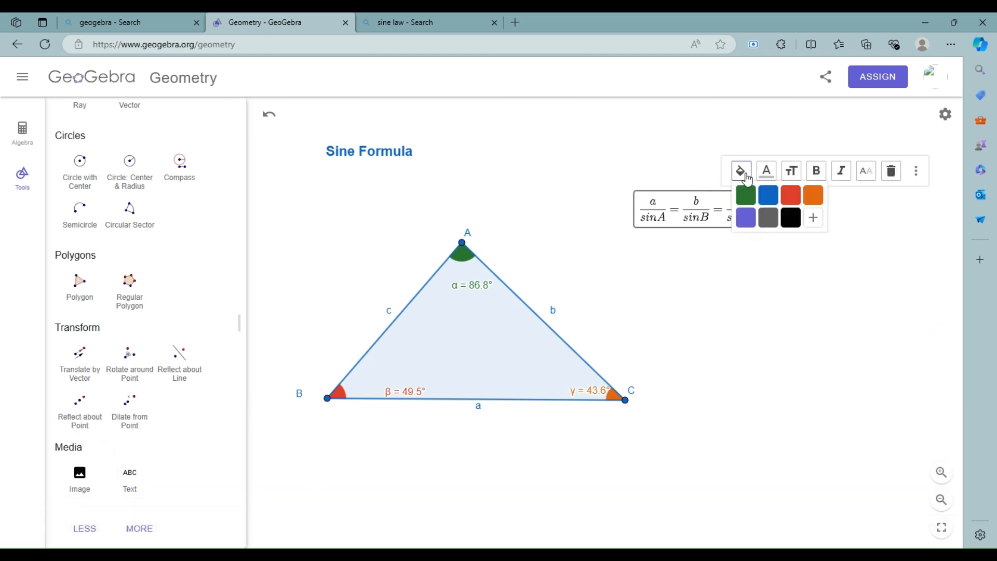
click(791, 195)
click(792, 172)
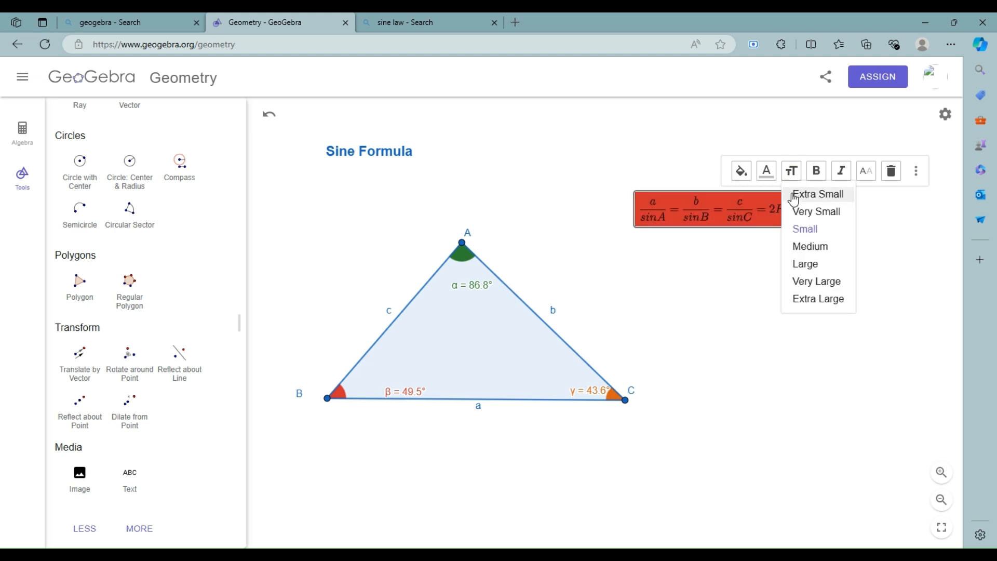
click(810, 265)
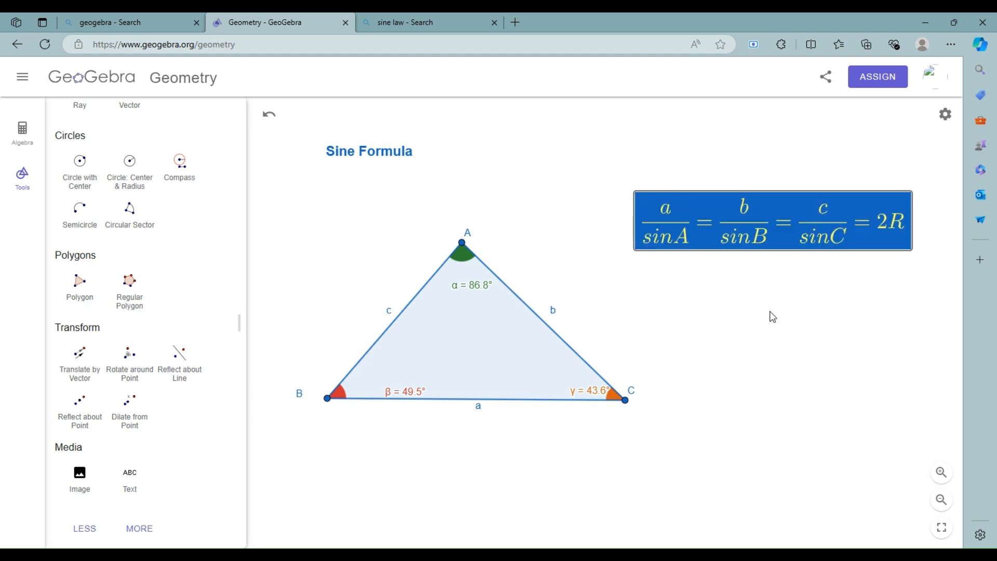
- Move the formula box above the triangle, beside the Sine Formula title
drag(768, 222, 674, 176)
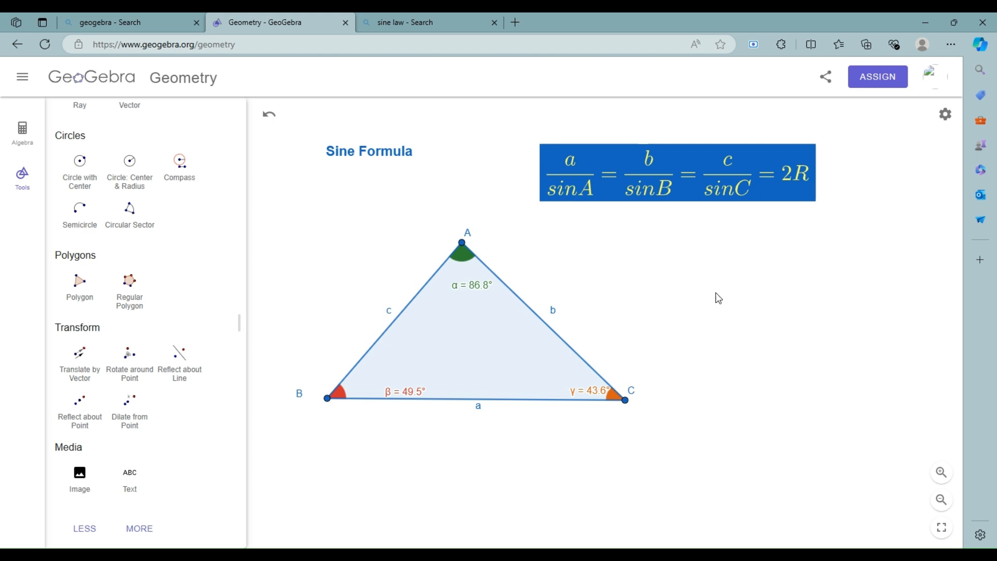
drag(678, 198, 653, 188)
click(685, 279)
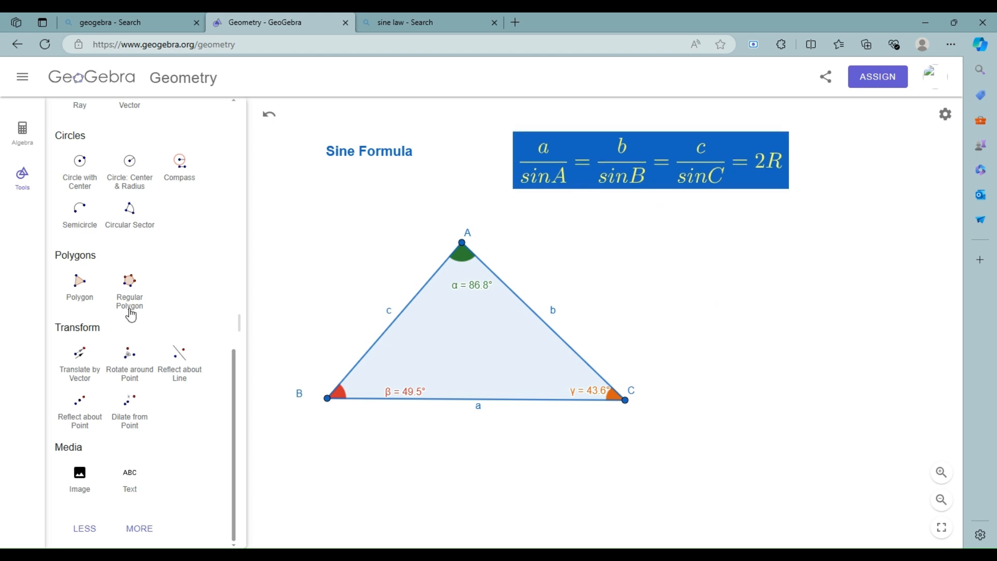
- Add the expression a/sin(α) as a new algebra entry, using the Greek letter for the angle
click(23, 133)
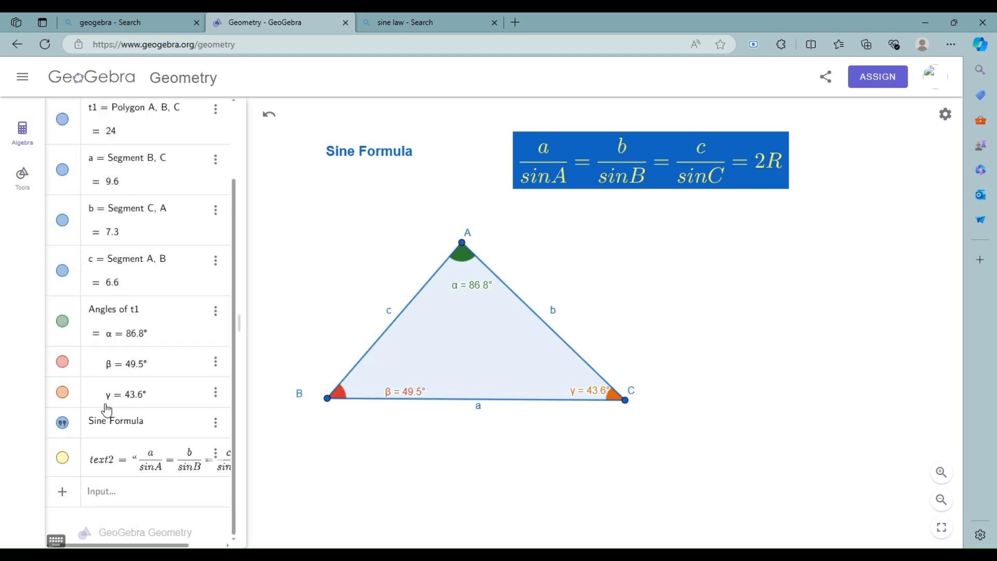
click(109, 497)
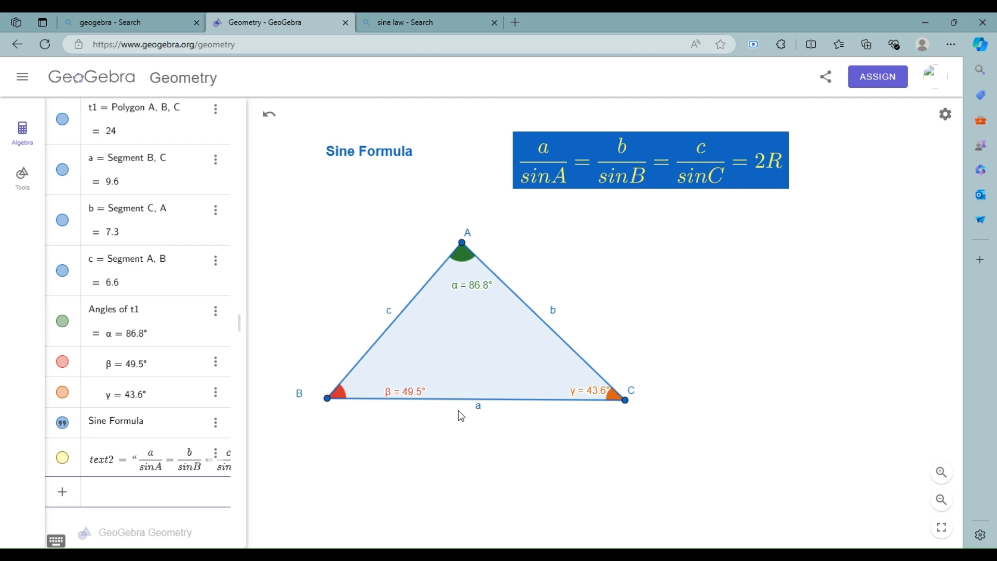
click(123, 513)
click(124, 497)
text(A)
key(Return)
key(BackSpace)
text(a/sin)
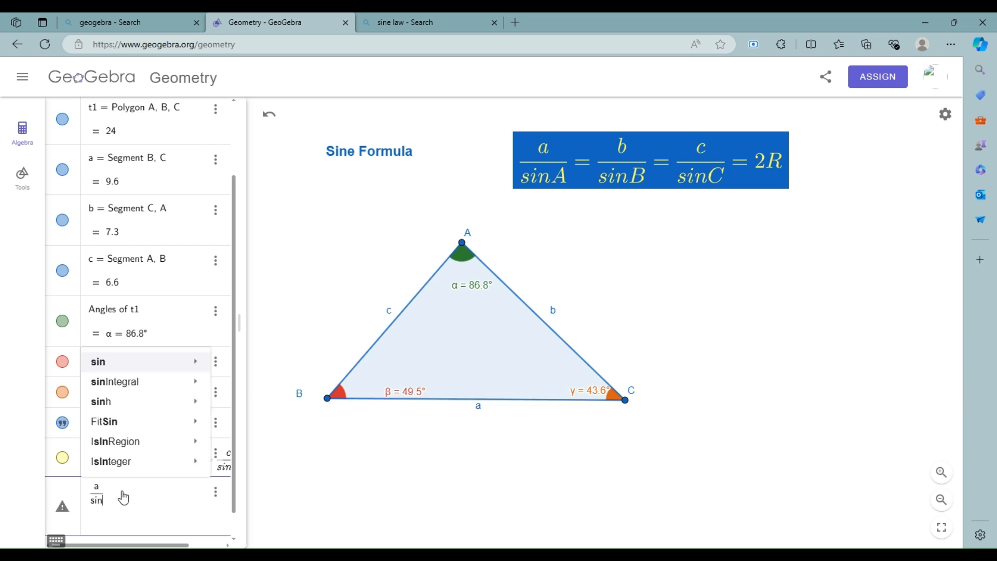
text(()
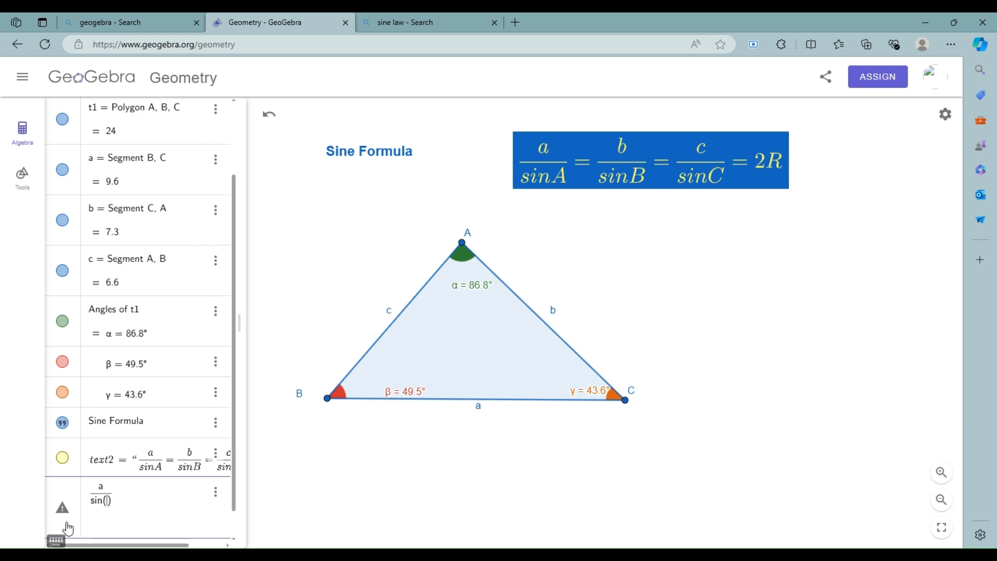
click(56, 540)
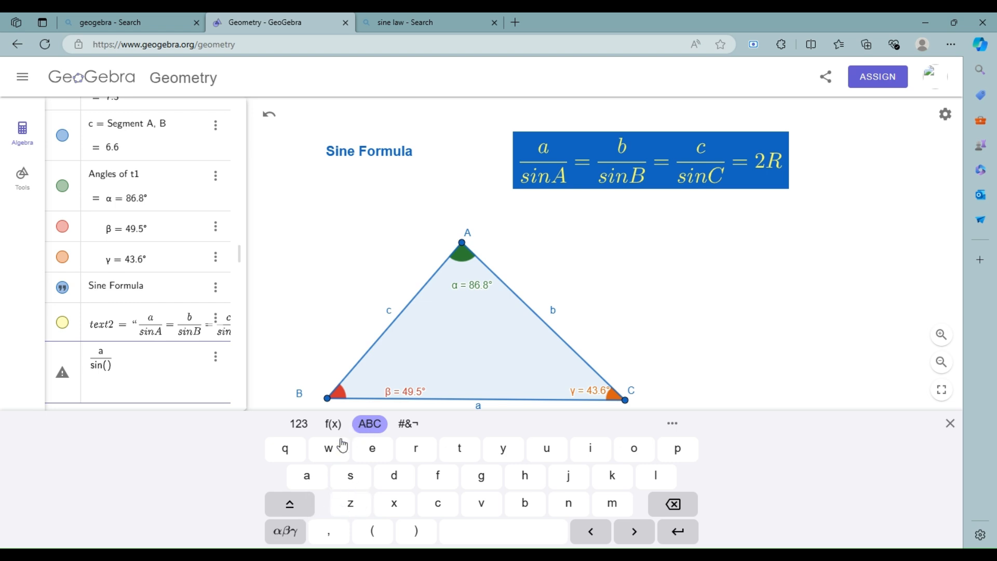
click(287, 532)
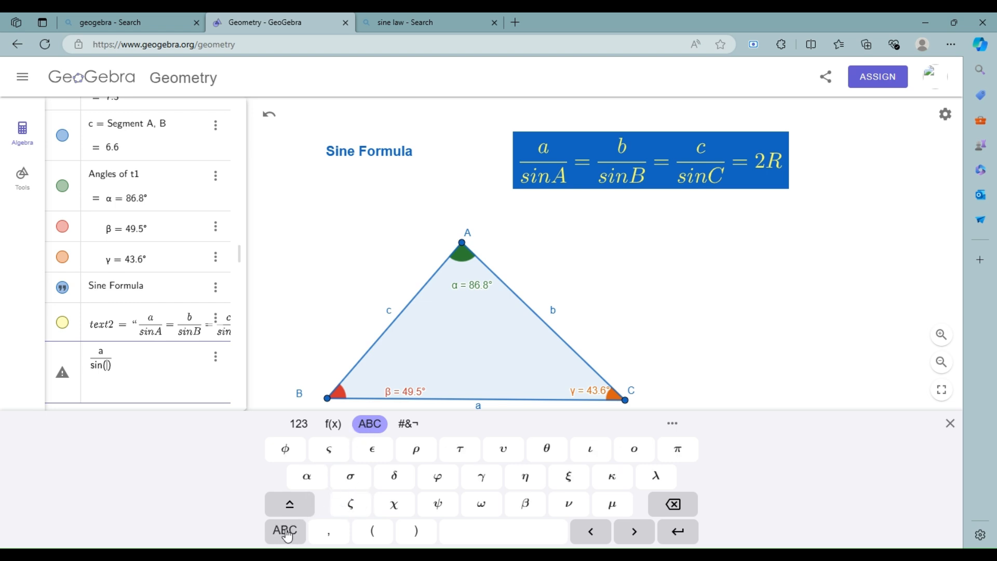
click(307, 478)
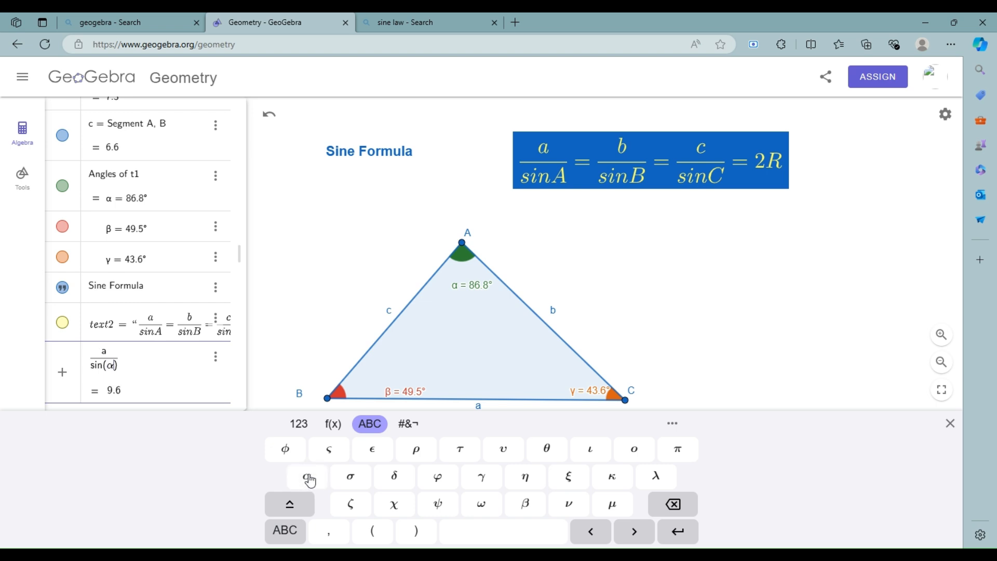
key(Return)
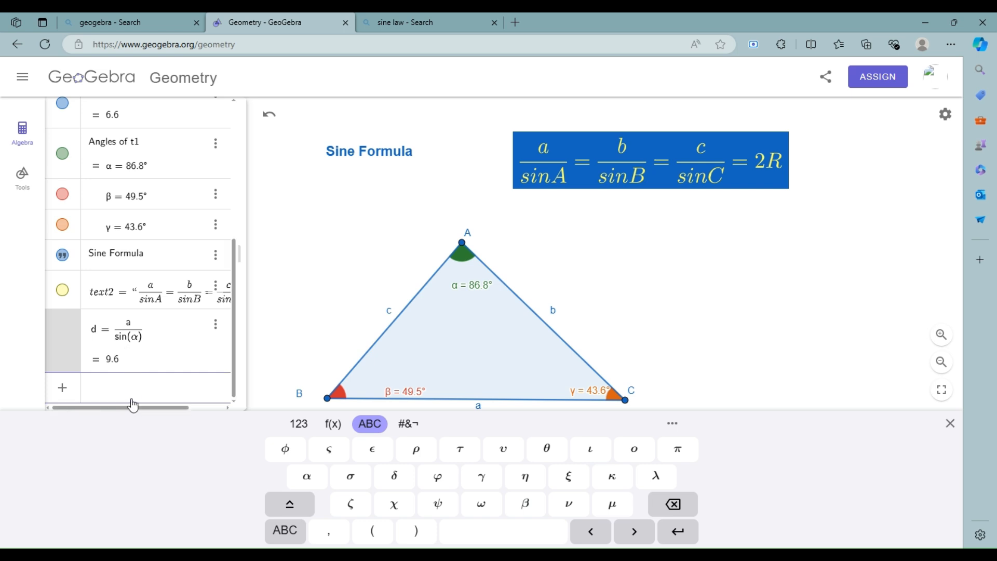
- Add the expression b/sin(β) as the next algebra entry
text(b)
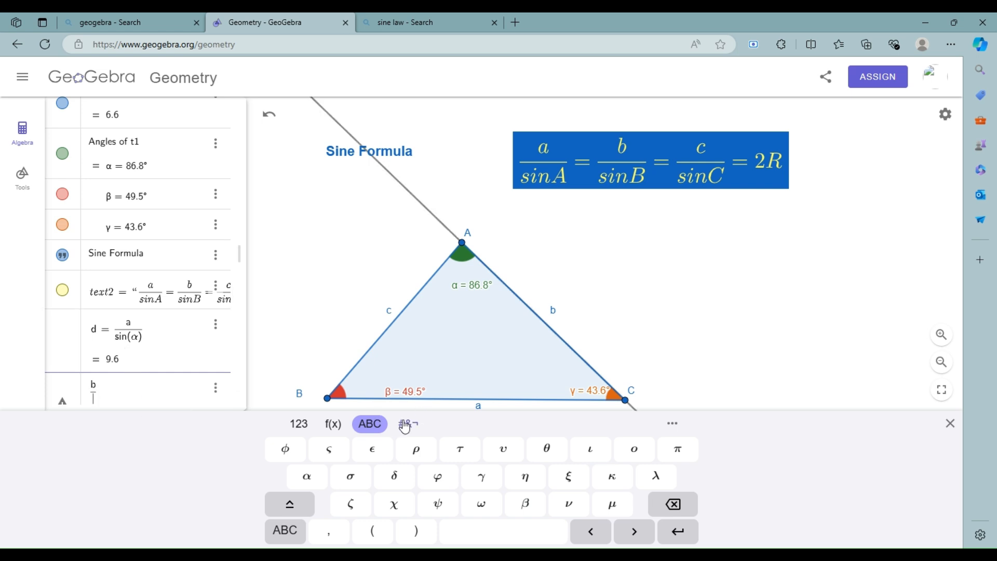
text(/sin)
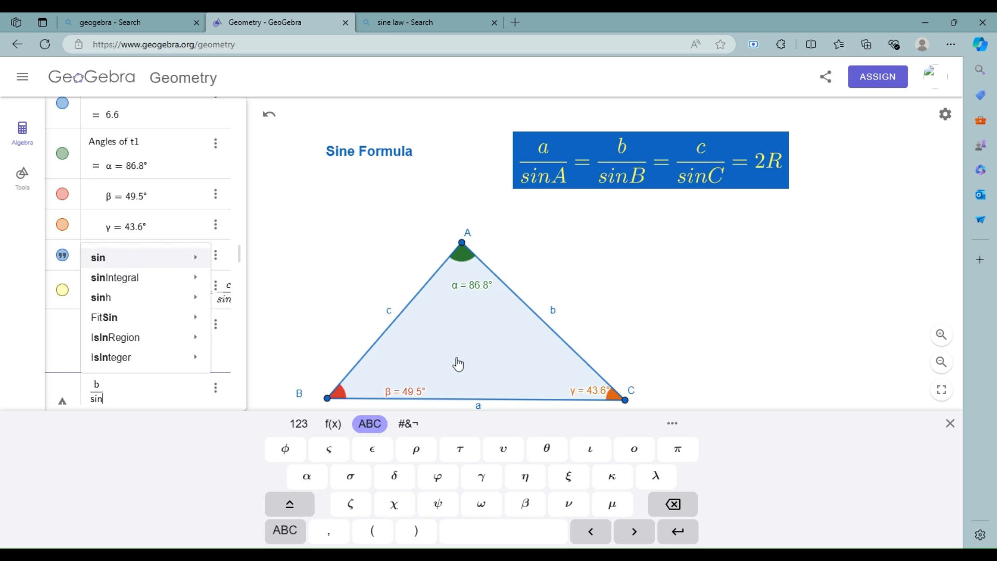
text(()
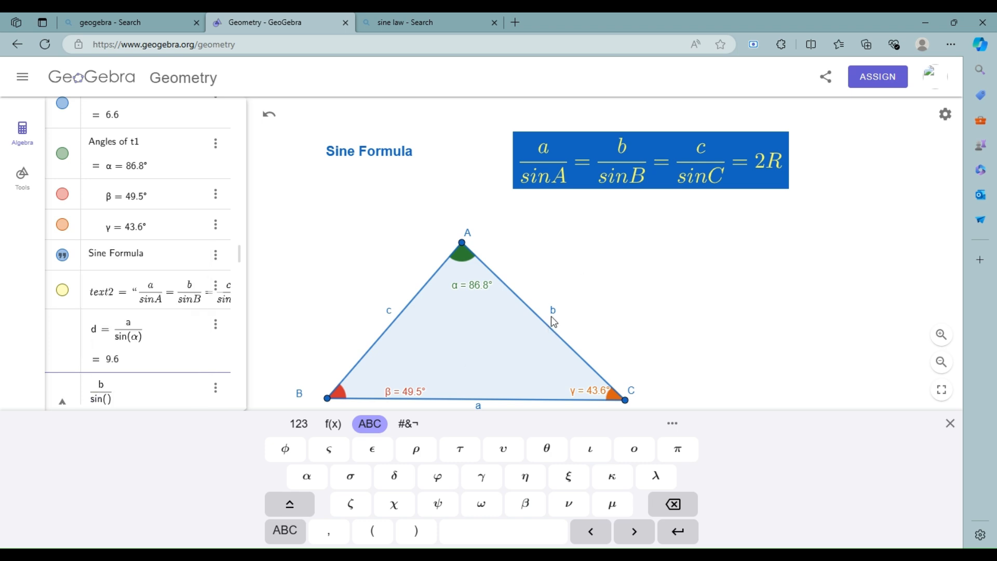
click(451, 338)
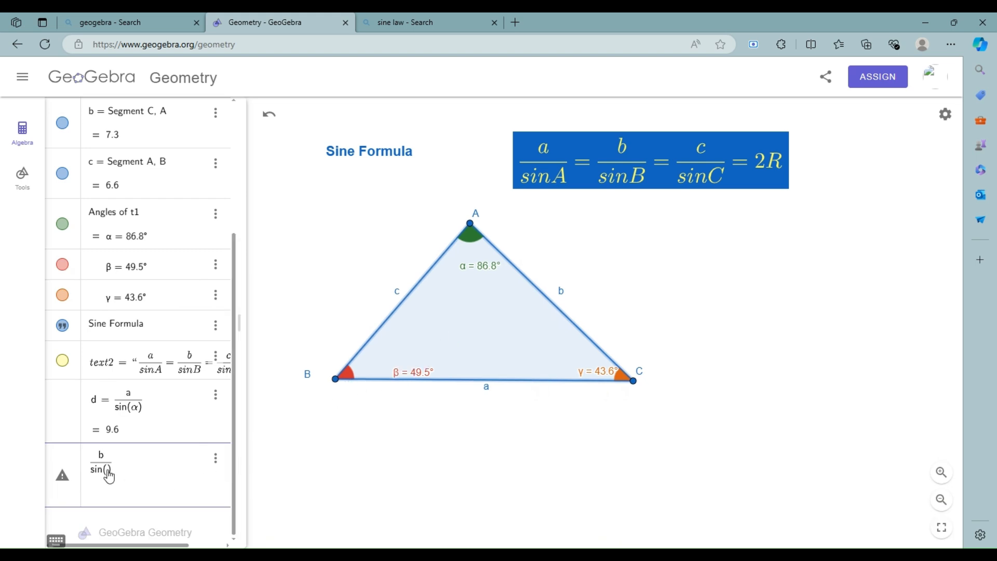
click(56, 541)
click(526, 504)
key(BackSpace)
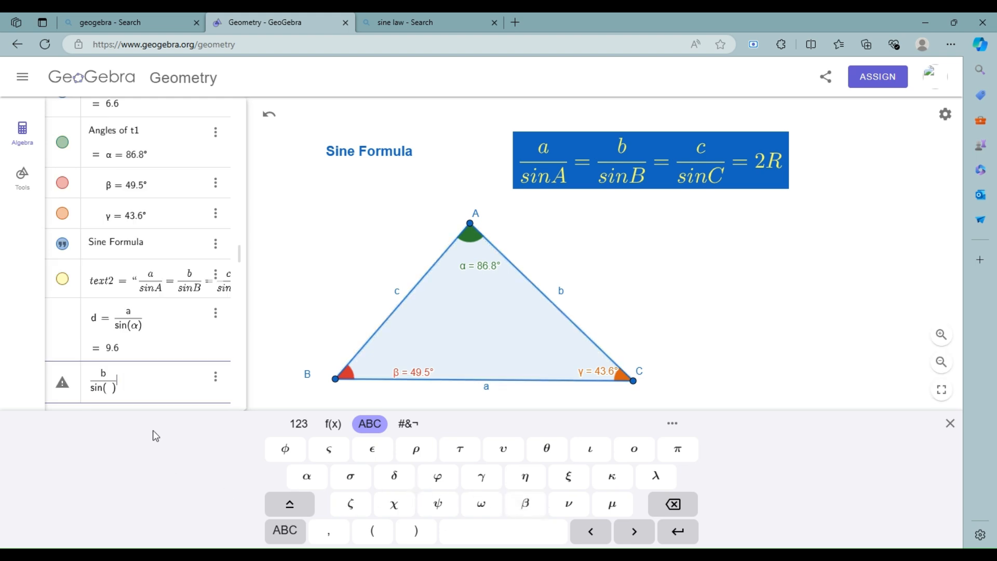
click(108, 391)
click(531, 503)
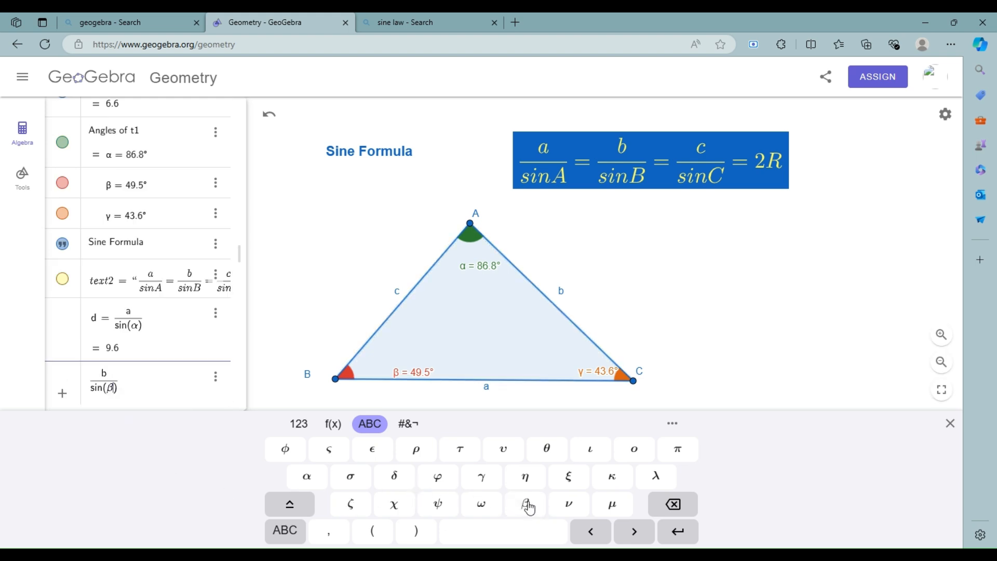
key(Return)
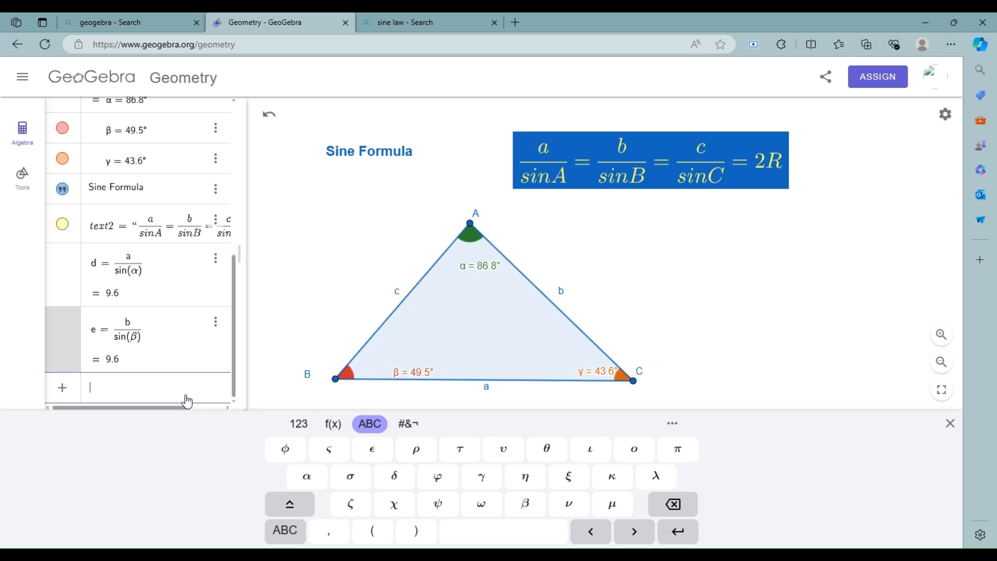
- Add the expression c/sin(γ) as the third ratio in the algebra list
text(c/sin)
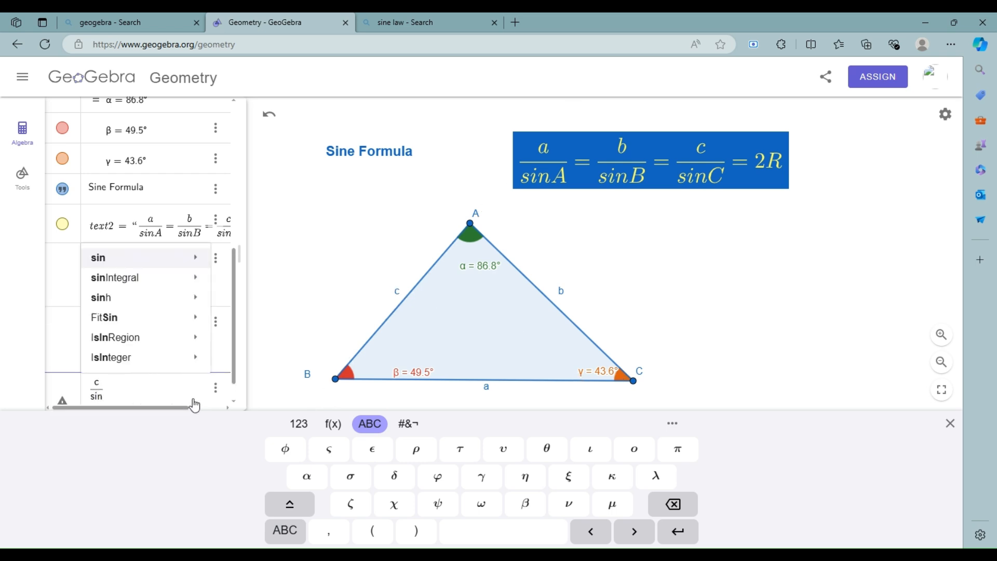
text(()
click(474, 477)
key(Return)
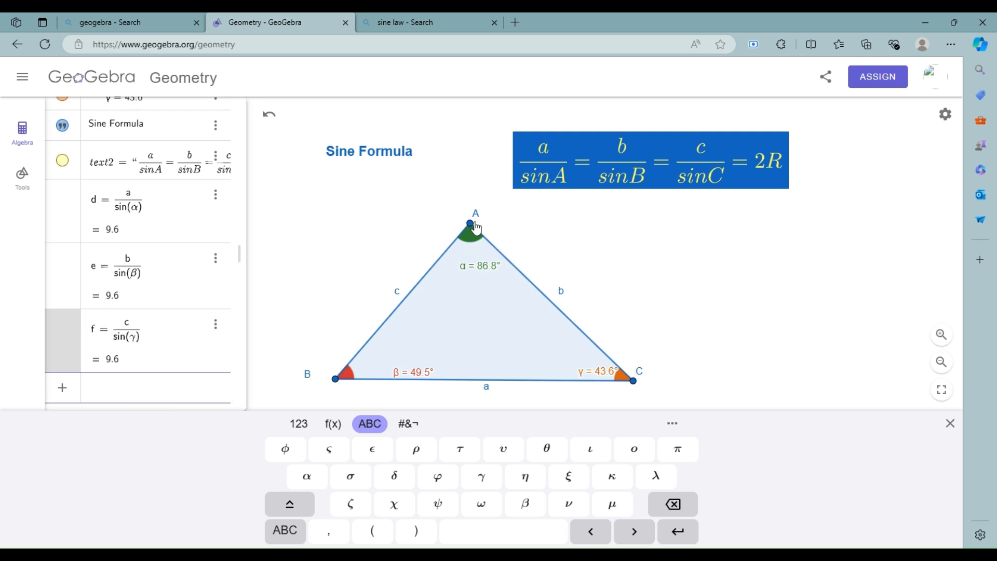
- Reshape the triangle by moving vertices A, B and C to several positions, comparing the three ratios
drag(470, 227, 399, 216)
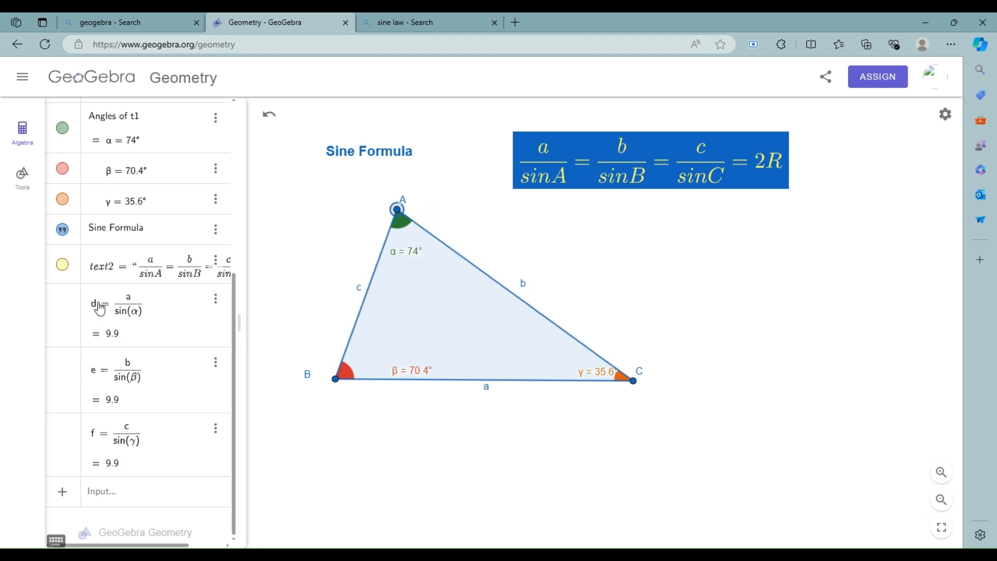
drag(635, 384, 535, 383)
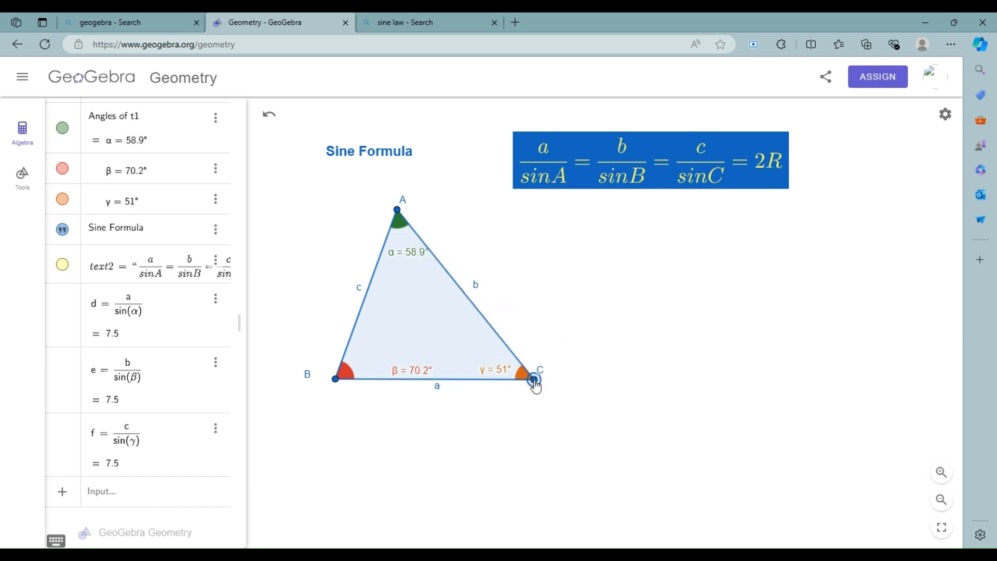
drag(401, 213, 439, 244)
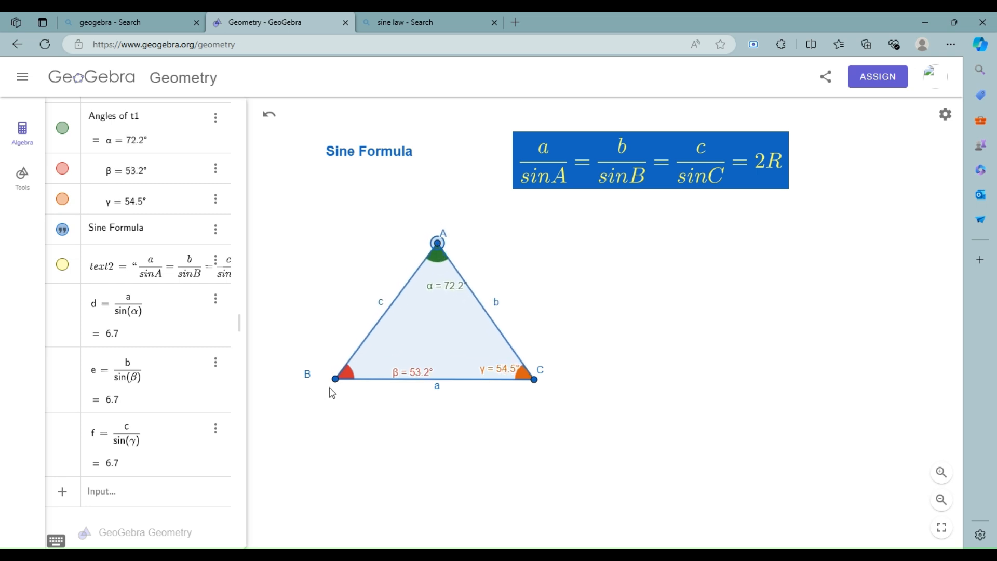
drag(335, 379, 373, 404)
drag(536, 382, 602, 363)
drag(426, 383, 411, 381)
mouse_move(448, 242)
mouse_down()
mouse_move(477, 243)
mouse_move(443, 252)
mouse_up()
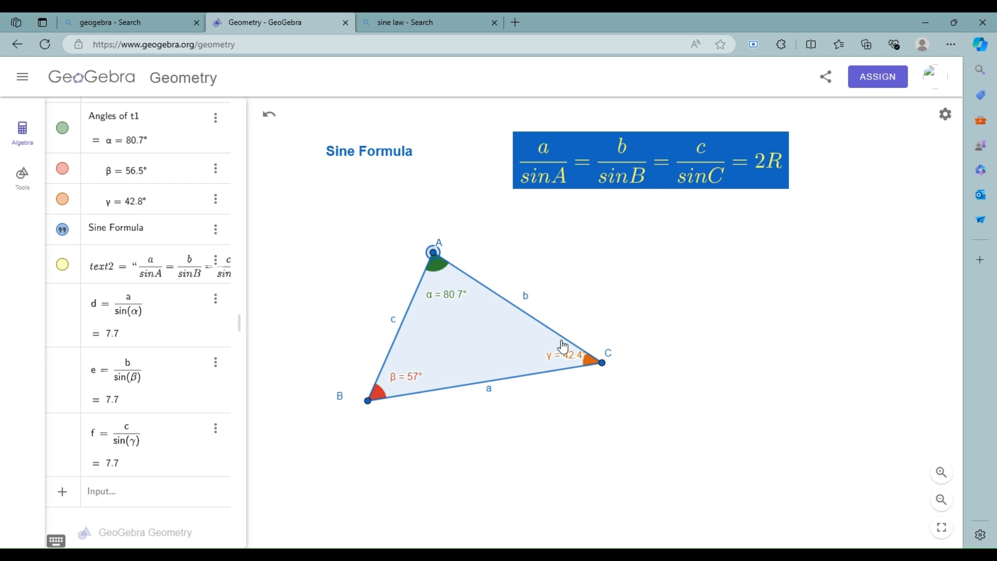
drag(601, 363, 588, 392)
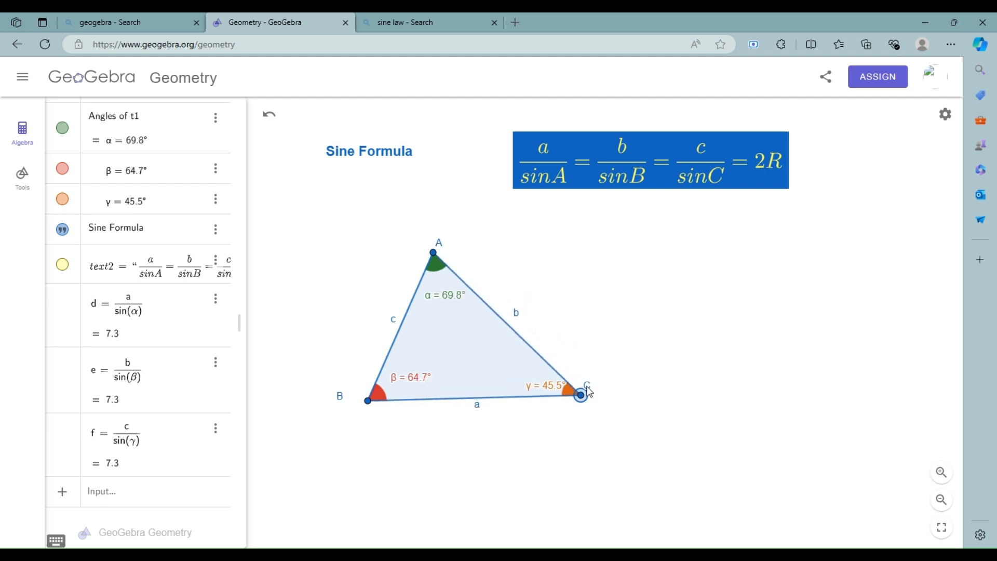
drag(434, 253, 493, 271)
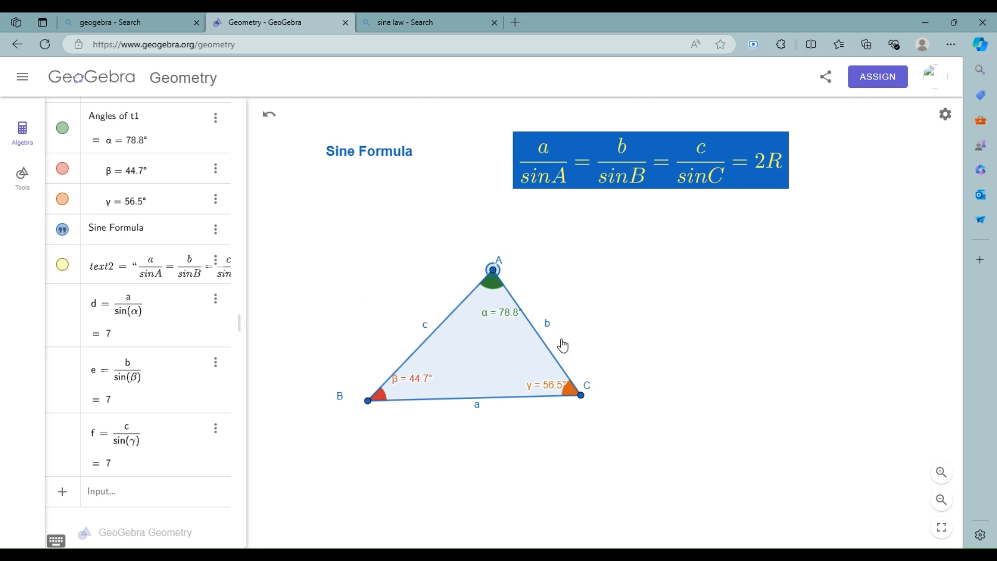
- Draw the triangle's circumscribed circle through points A, B and C with Circle through 3 Points, starting at A
click(23, 176)
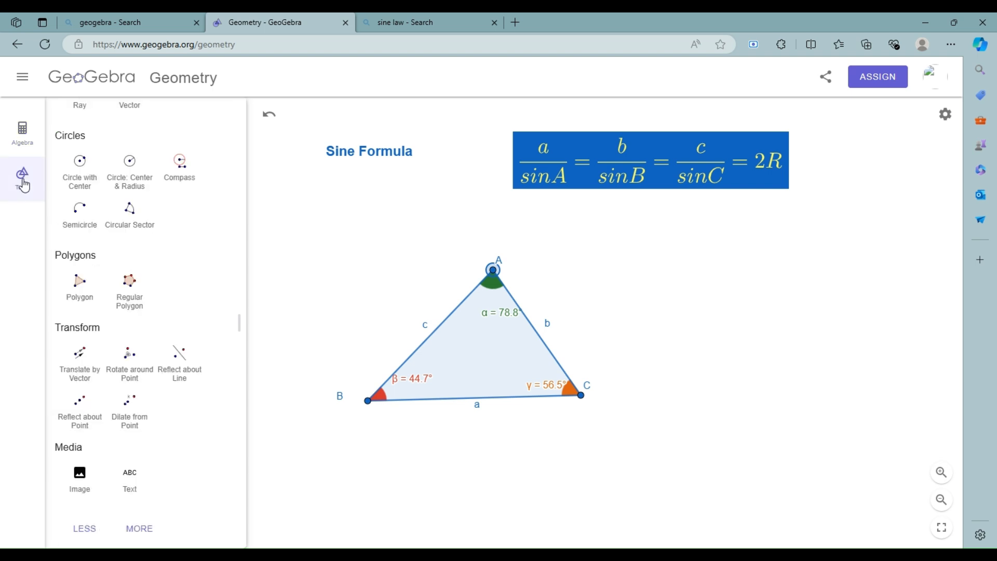
scroll(151, 296, up, 1)
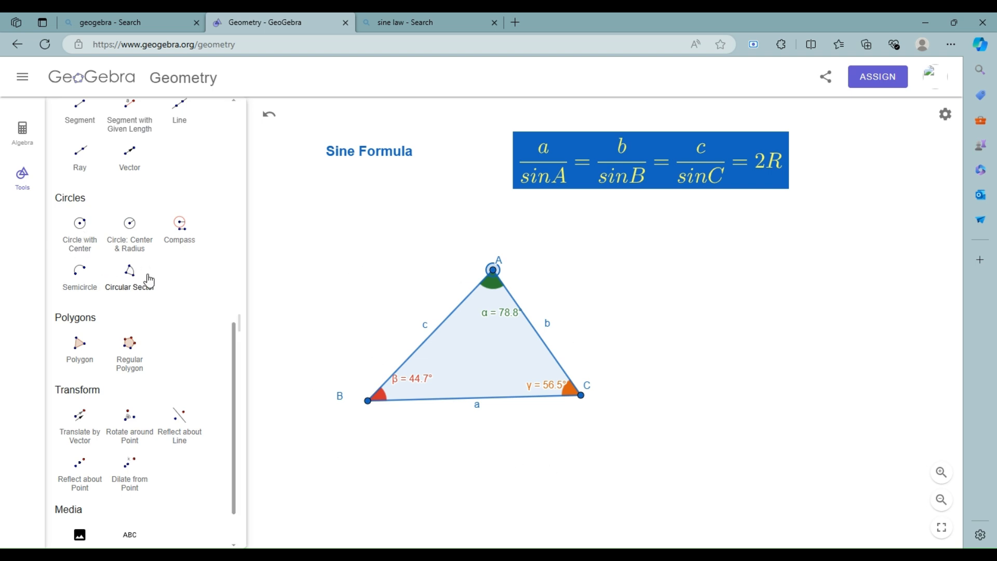
scroll(154, 379, down, 1)
click(136, 529)
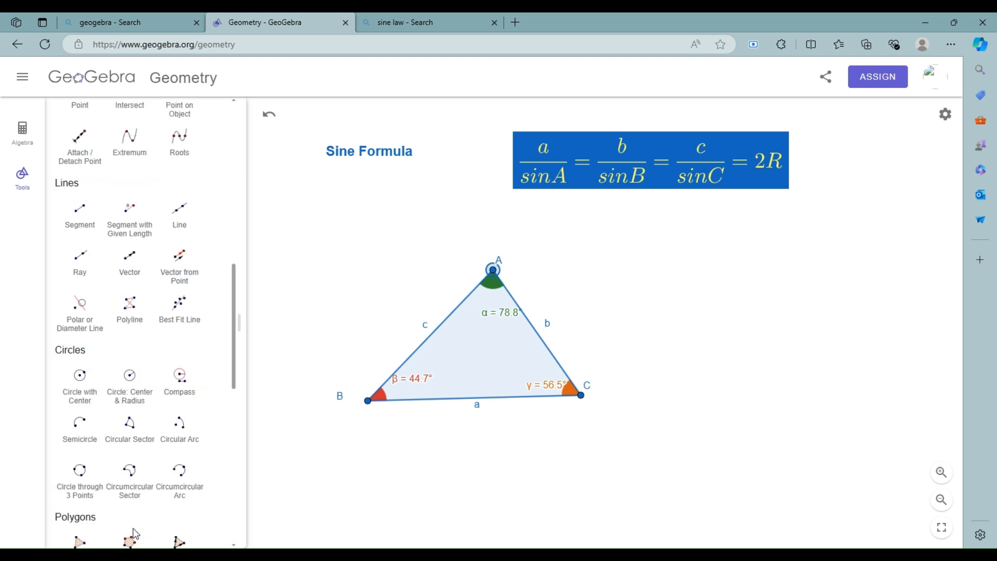
scroll(104, 363, down, 1)
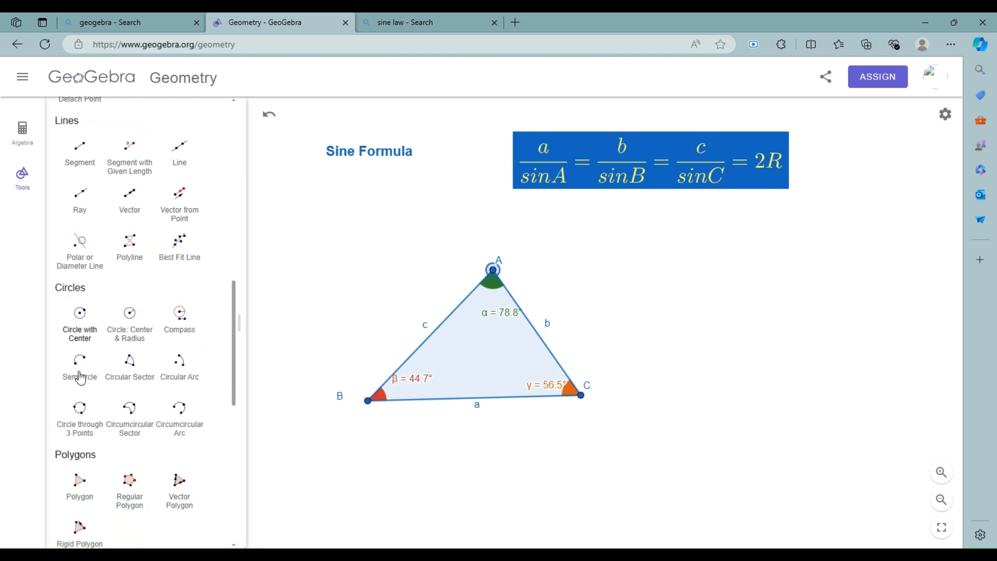
click(81, 422)
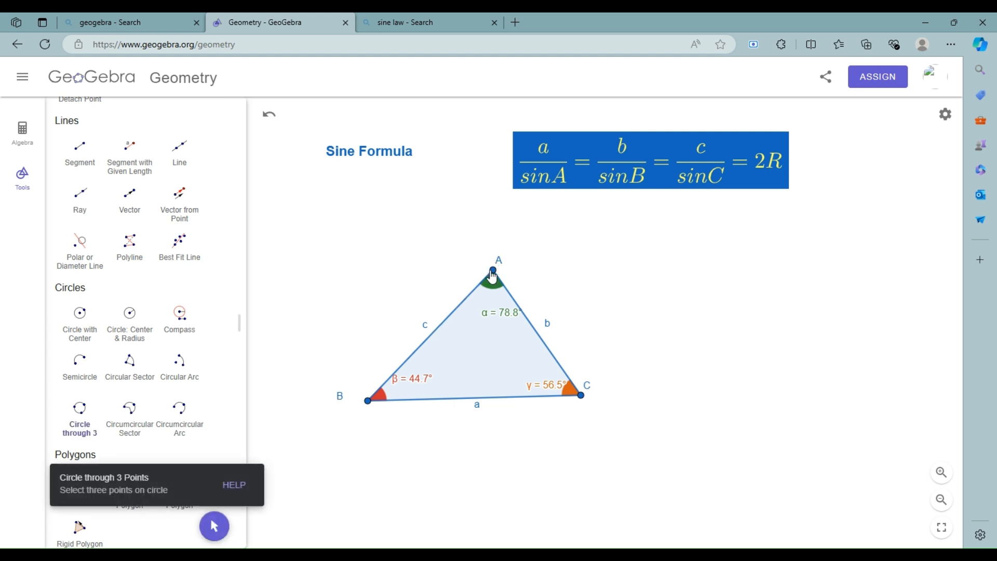
click(493, 272)
click(367, 400)
click(581, 395)
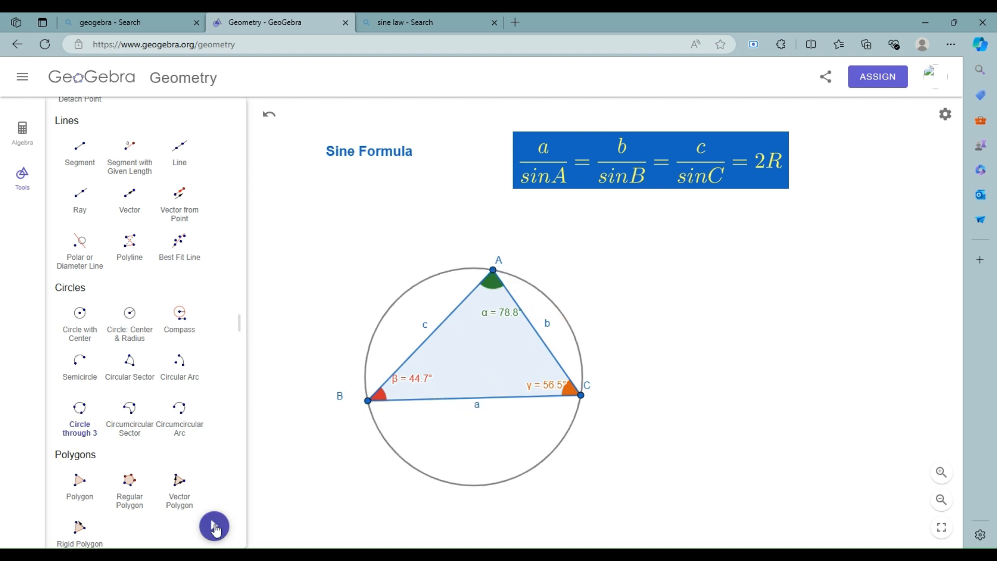
click(213, 528)
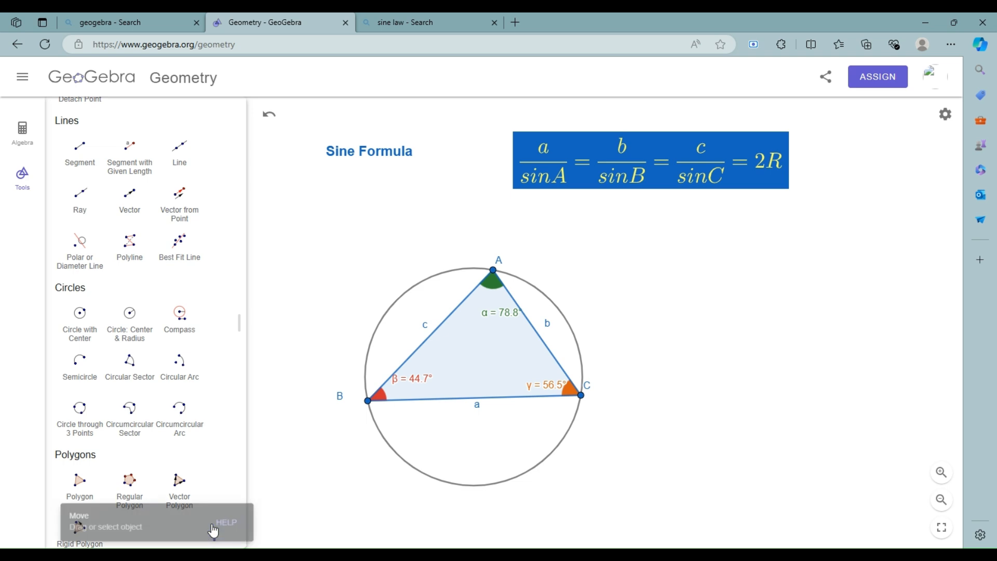
- Show the algebra list, shift the whole triangle to the right, and adjust vertices A and C so side BC is nearly horizontal
click(22, 133)
drag(503, 356, 609, 339)
drag(610, 264, 574, 255)
drag(688, 379, 667, 388)
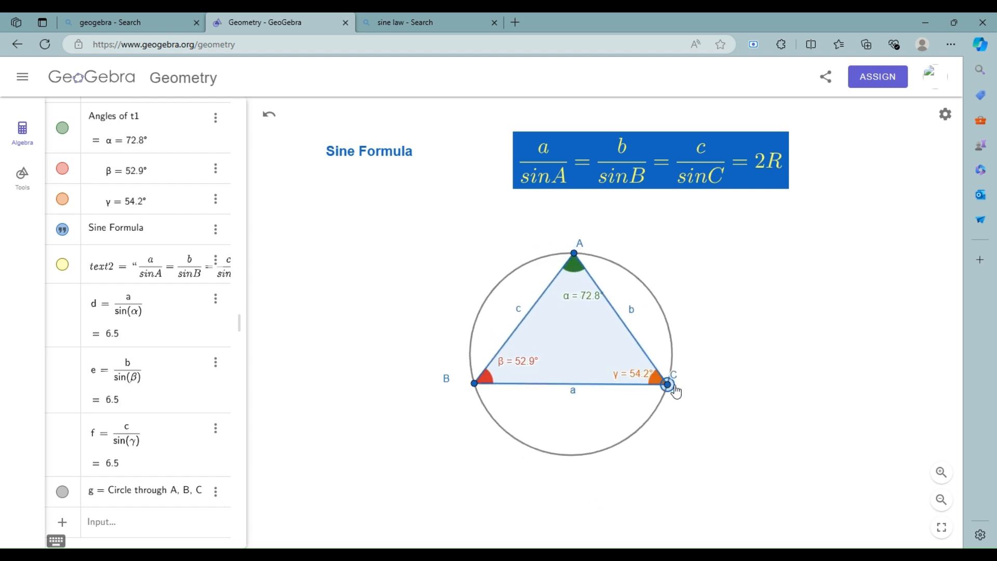
- Change the circumscribed circle's color to red
click(656, 301)
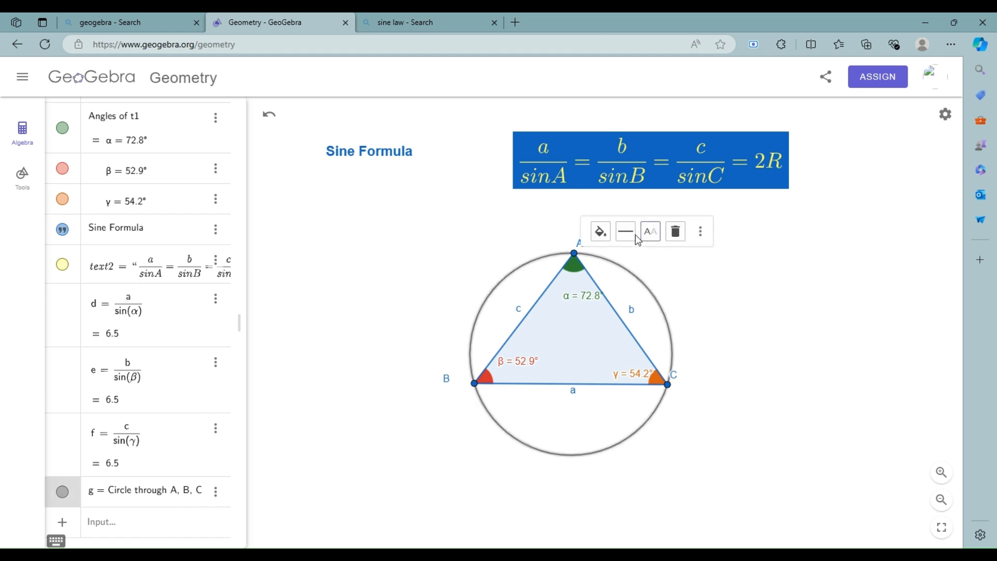
click(601, 231)
click(653, 263)
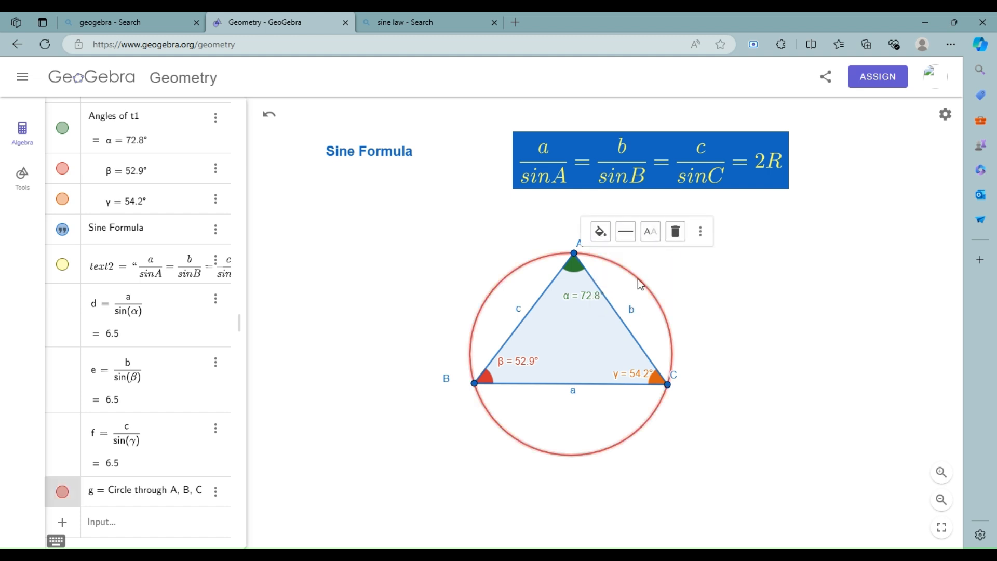
click(737, 308)
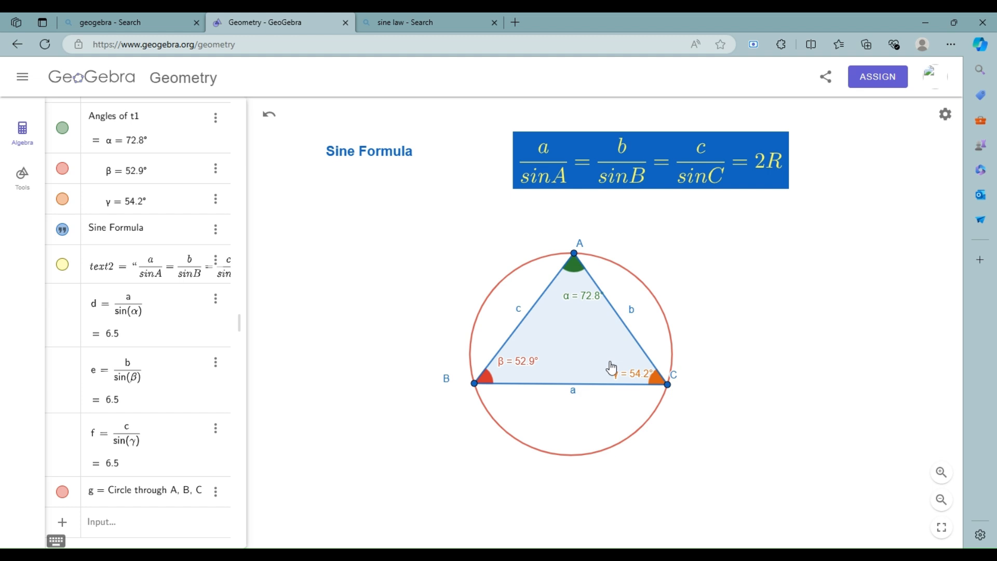
- Move vertex B slightly away from C, widening the triangle until the three side-to-sine ratios equal 7
scroll(111, 498, down, 1)
click(111, 498)
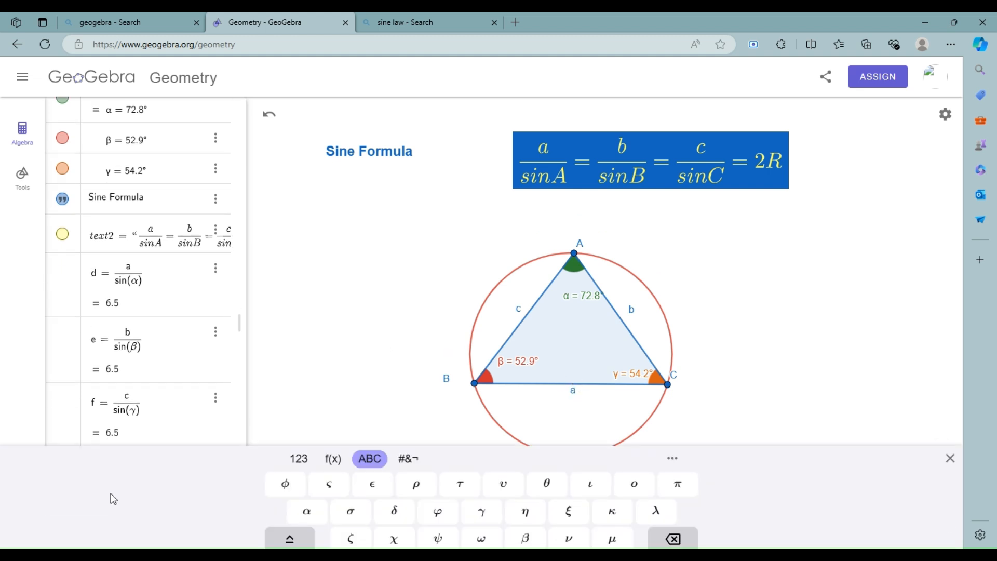
click(950, 423)
click(96, 493)
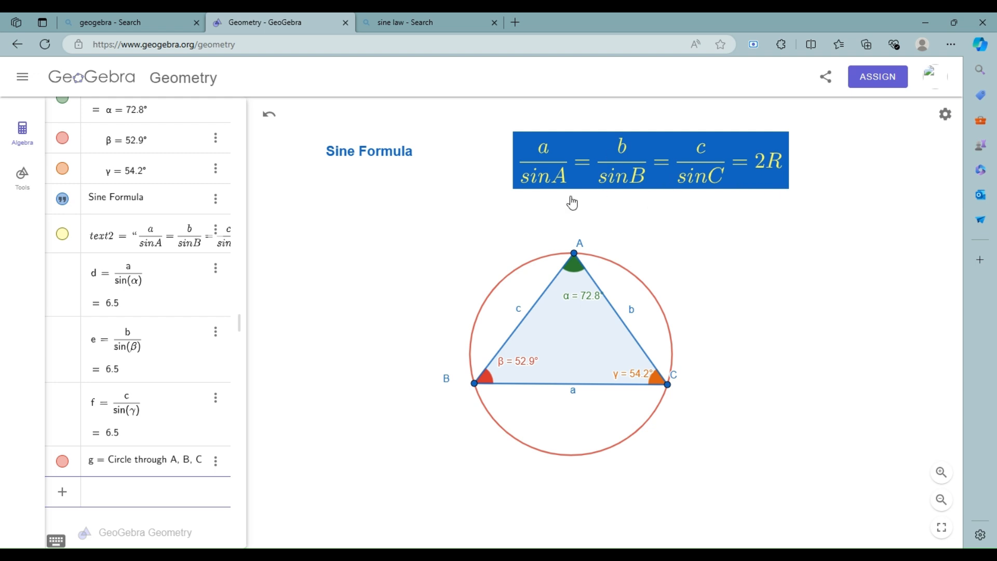
drag(475, 384, 453, 383)
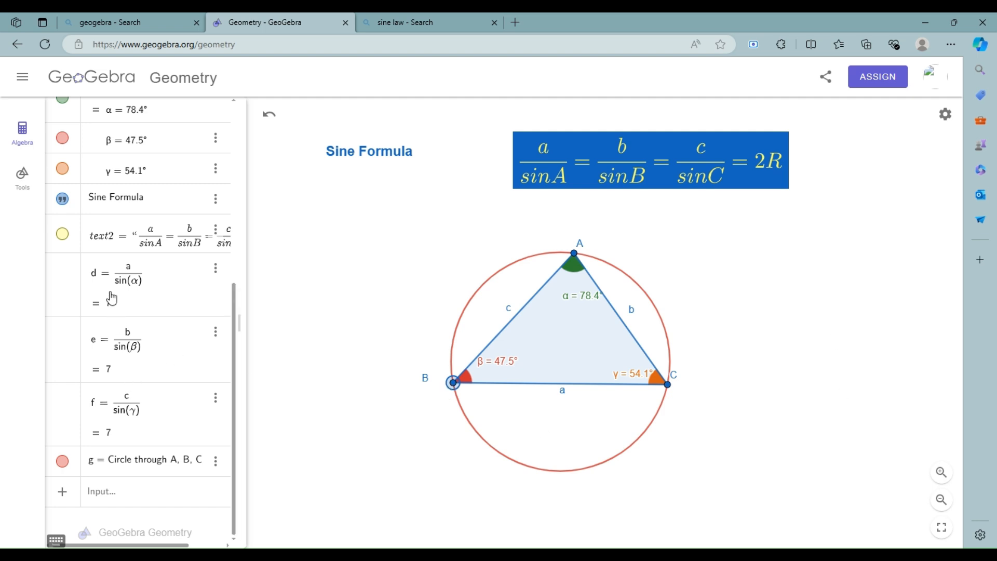
- Add the circumscribed circle's radius as a new algebra entry with the command Radius(g)
click(130, 491)
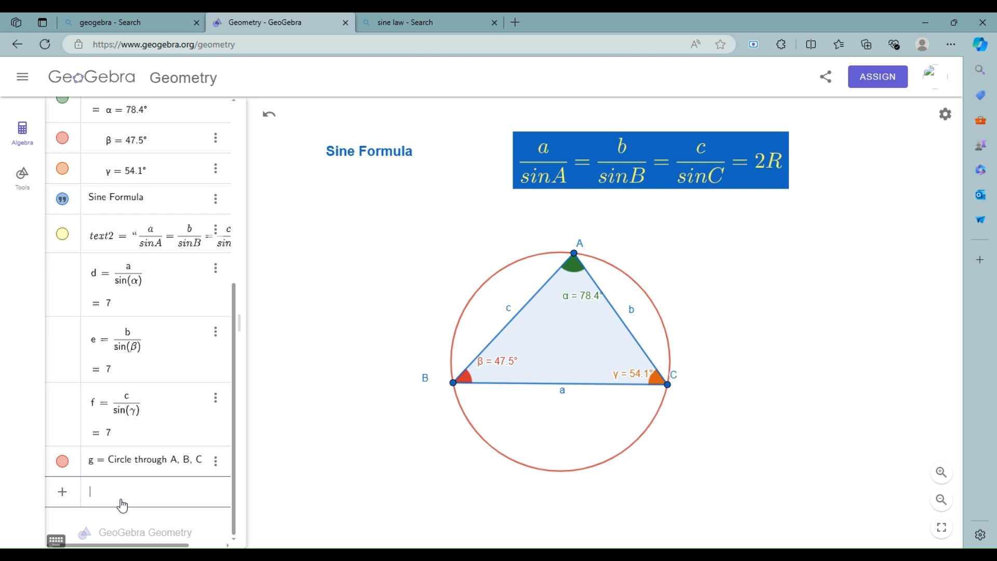
text(d)
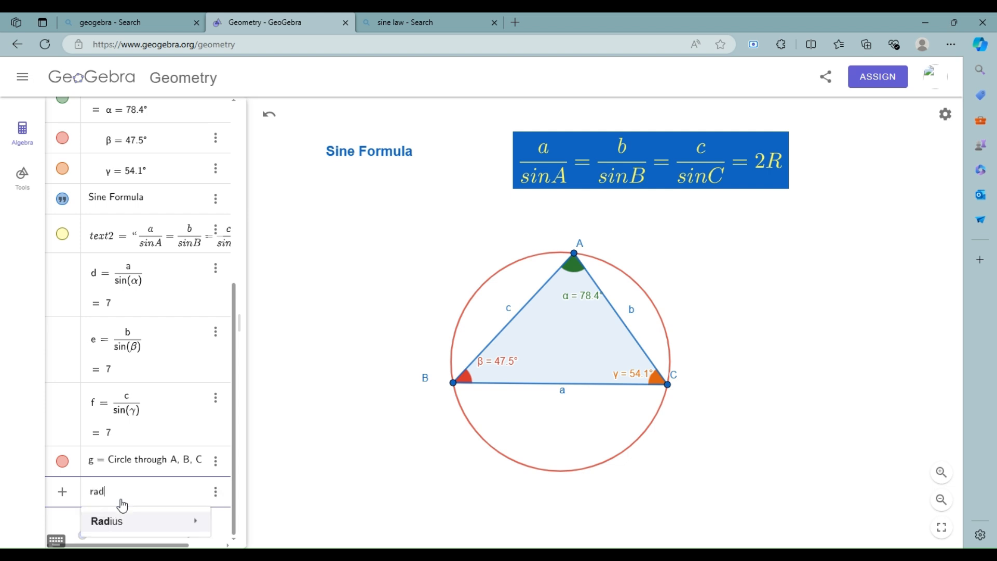
mouse_move(143, 512)
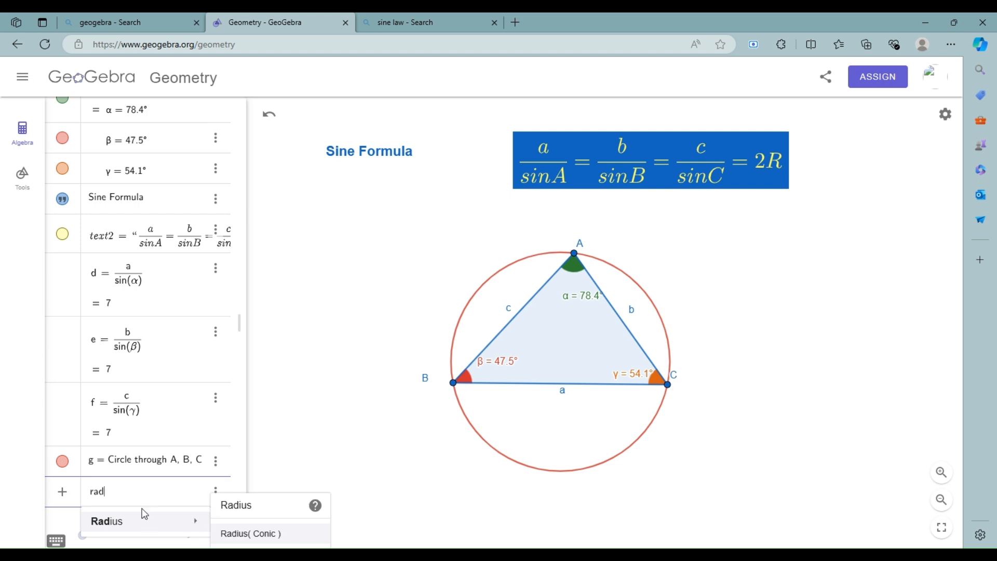
click(251, 535)
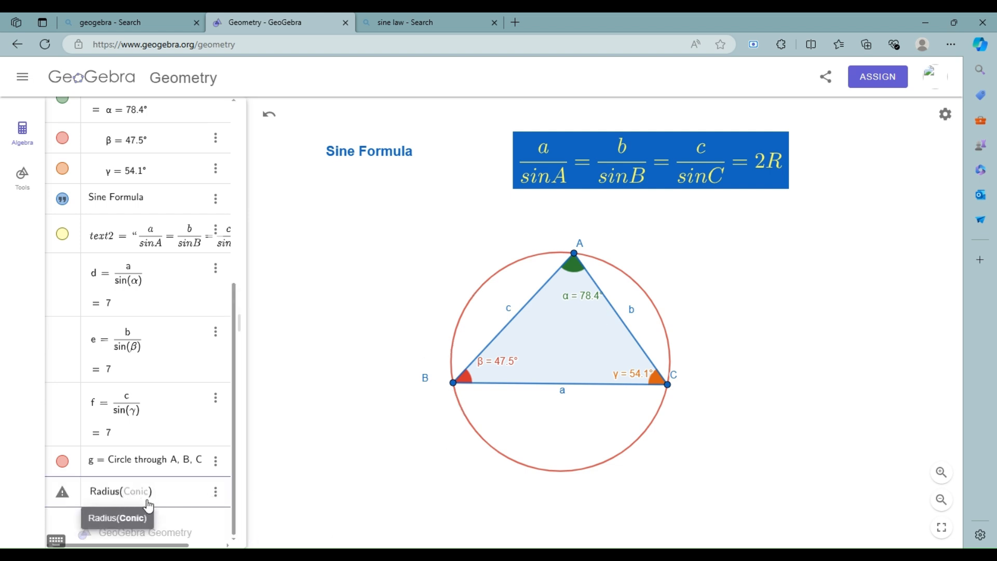
click(92, 469)
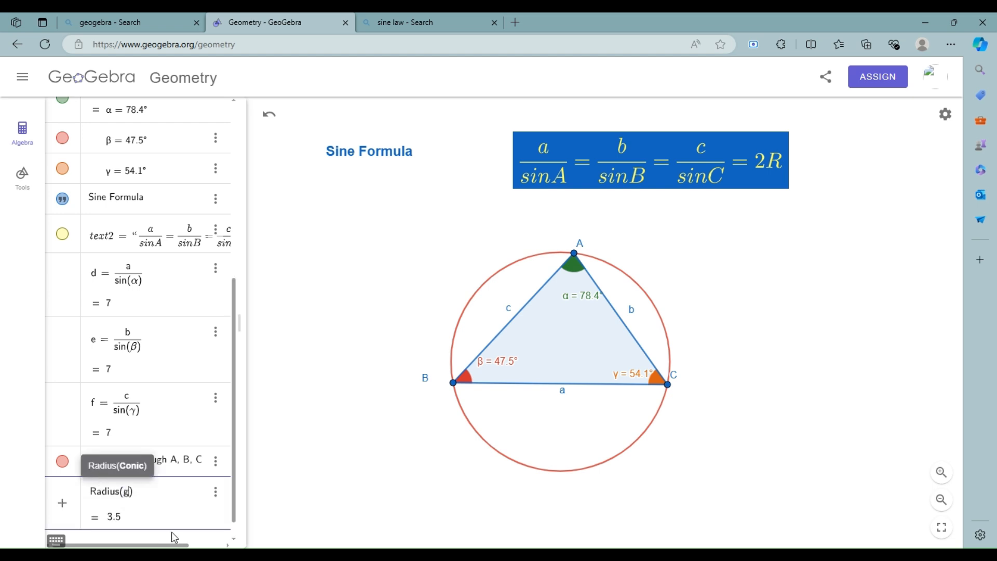
key(Return)
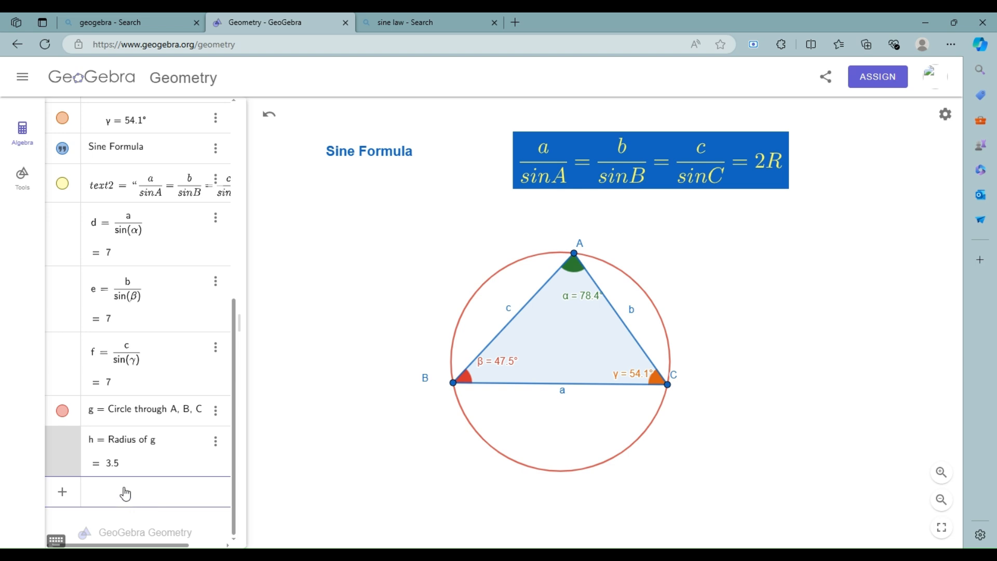